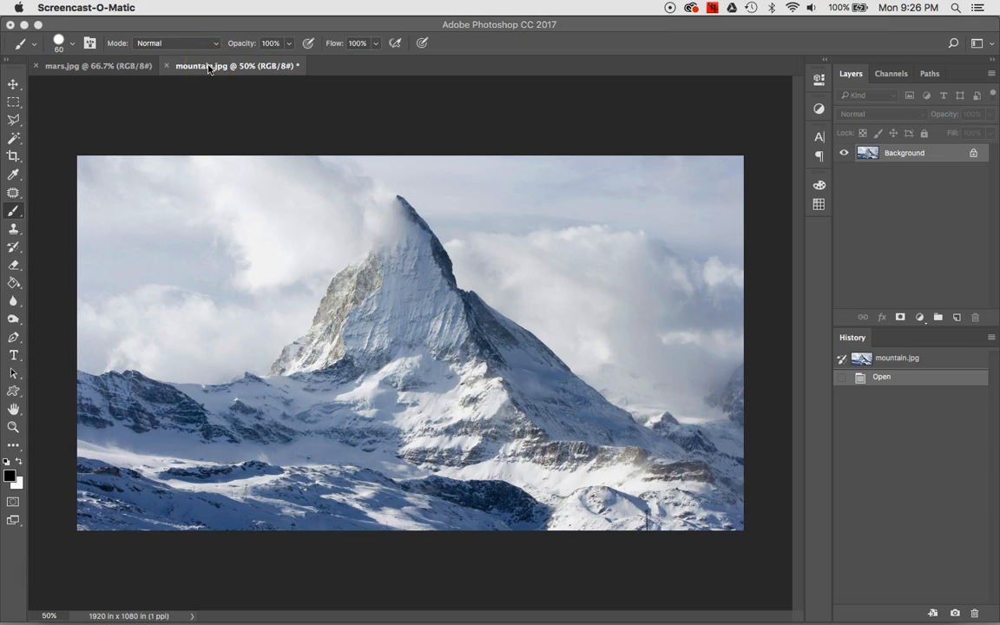
click(104, 66)
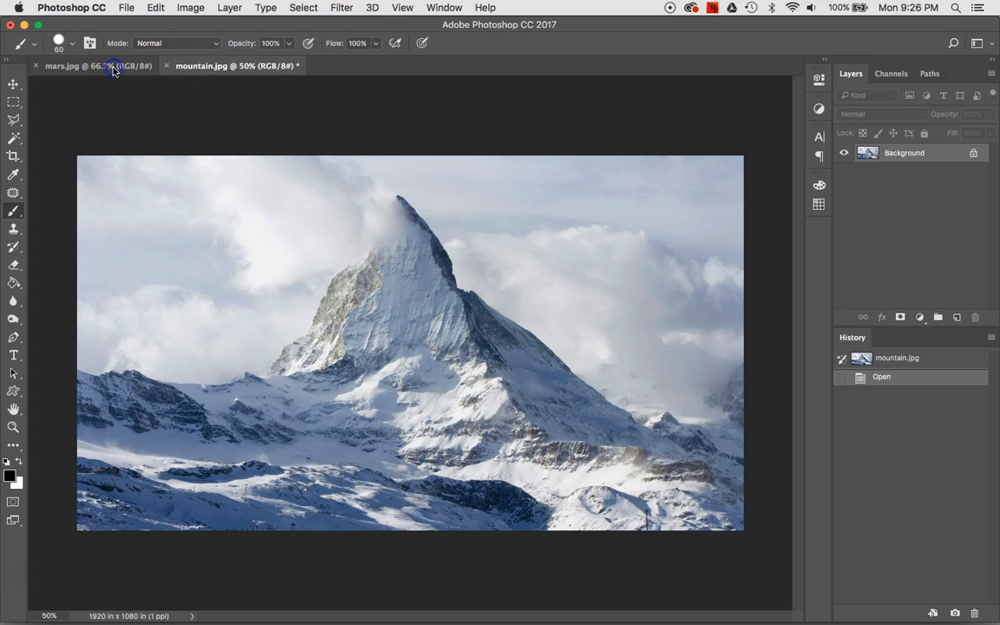
click(108, 68)
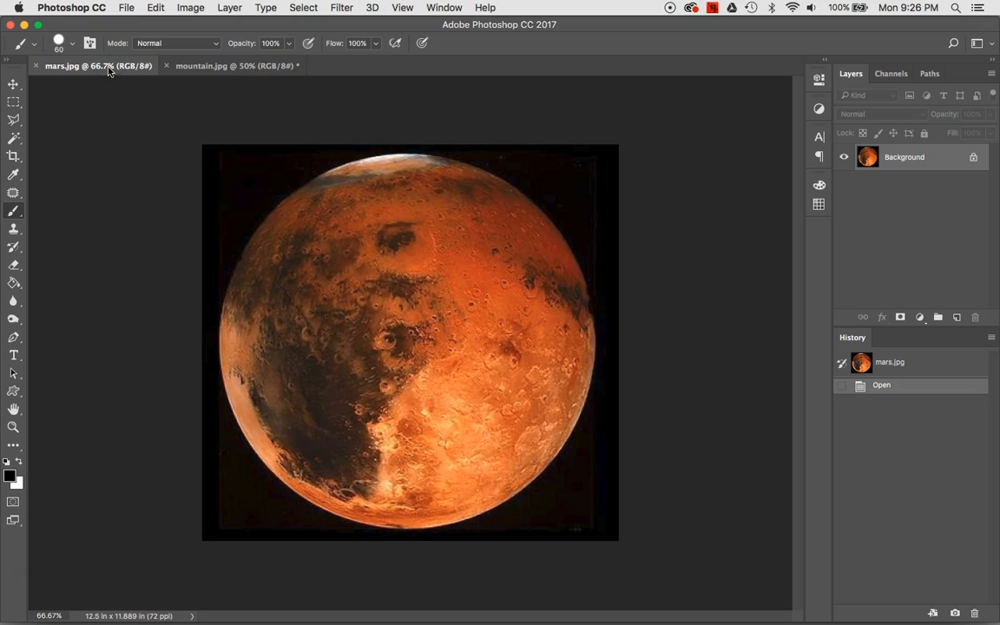
click(209, 68)
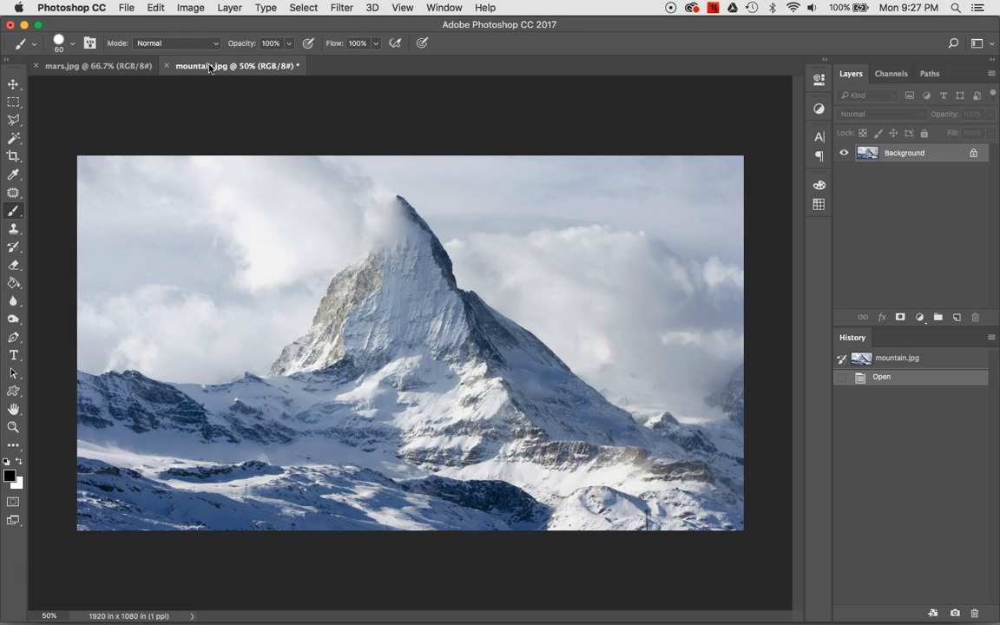
Duplicate the Background layer of mars.jpg into the mountain.jpg document under the name Mars.
click(80, 72)
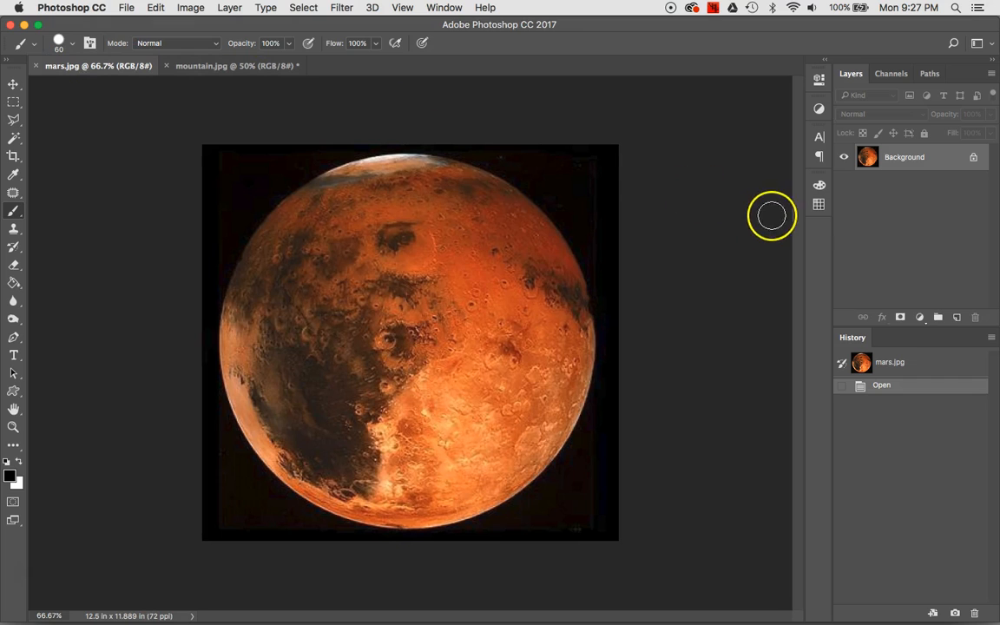
right_click(916, 163)
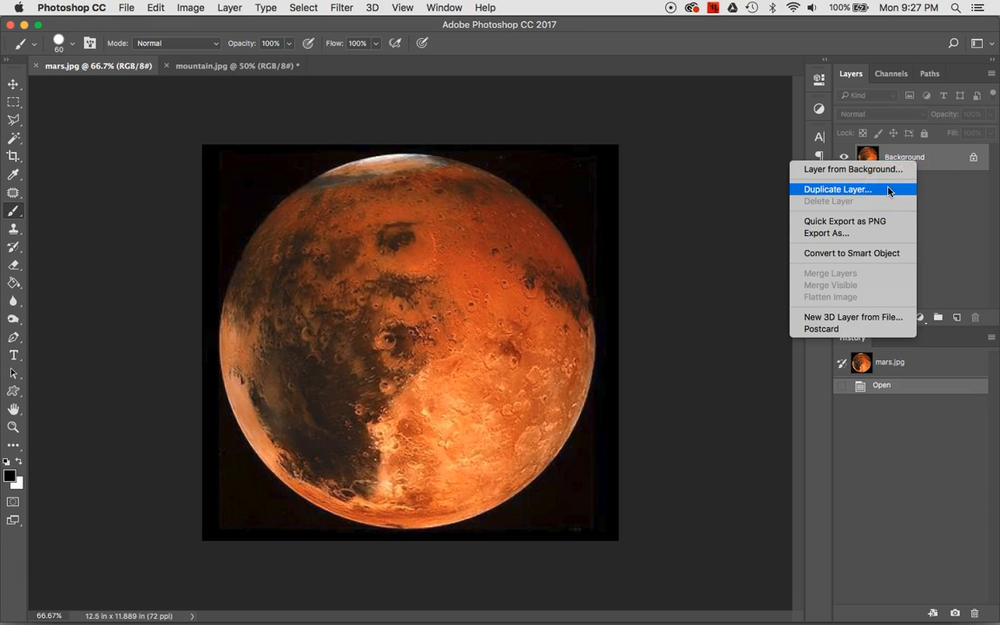
click(888, 190)
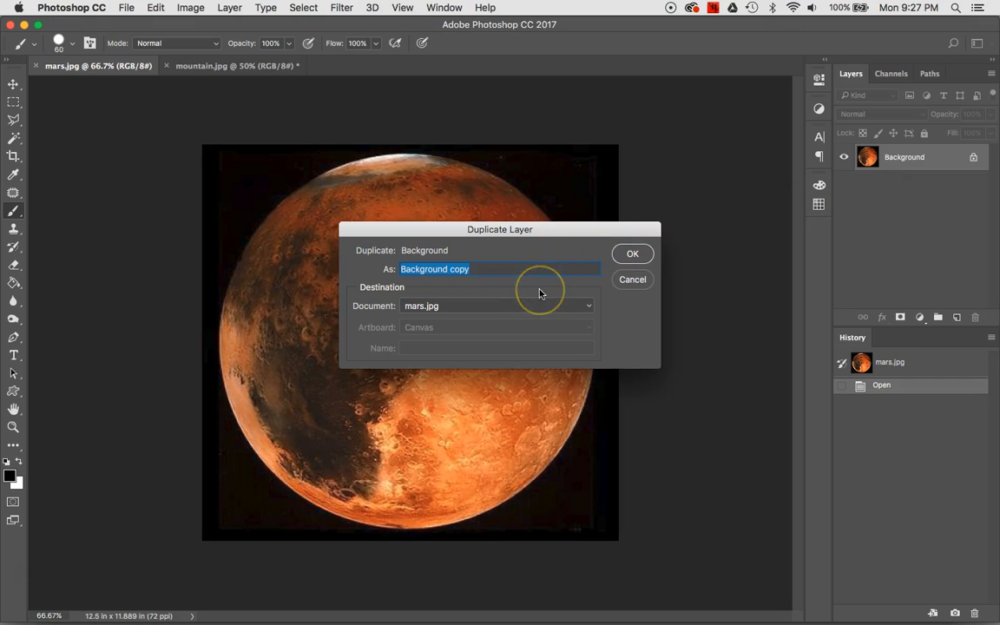
text(Mars)
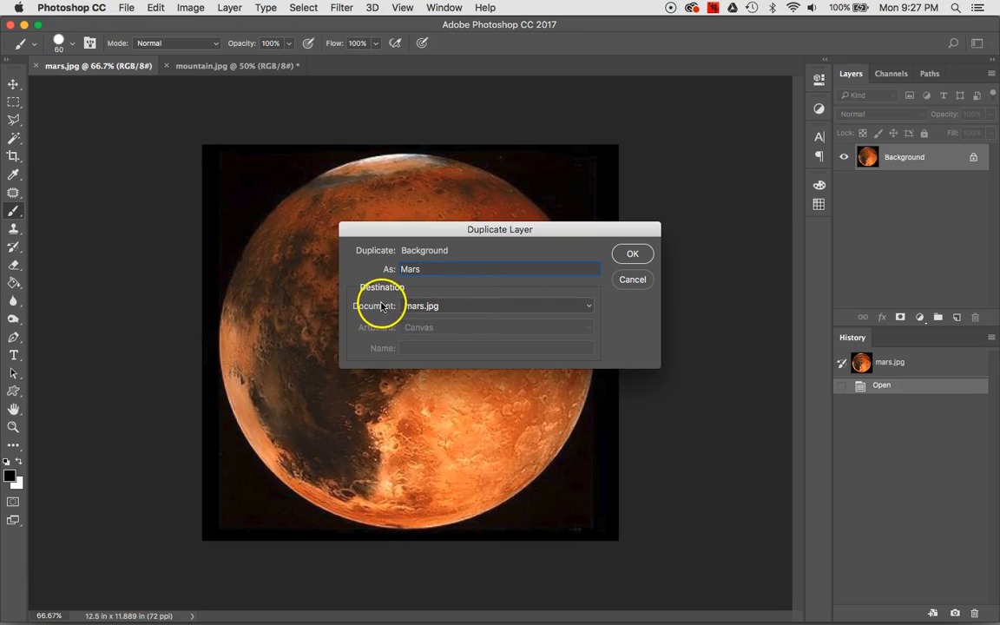
click(453, 309)
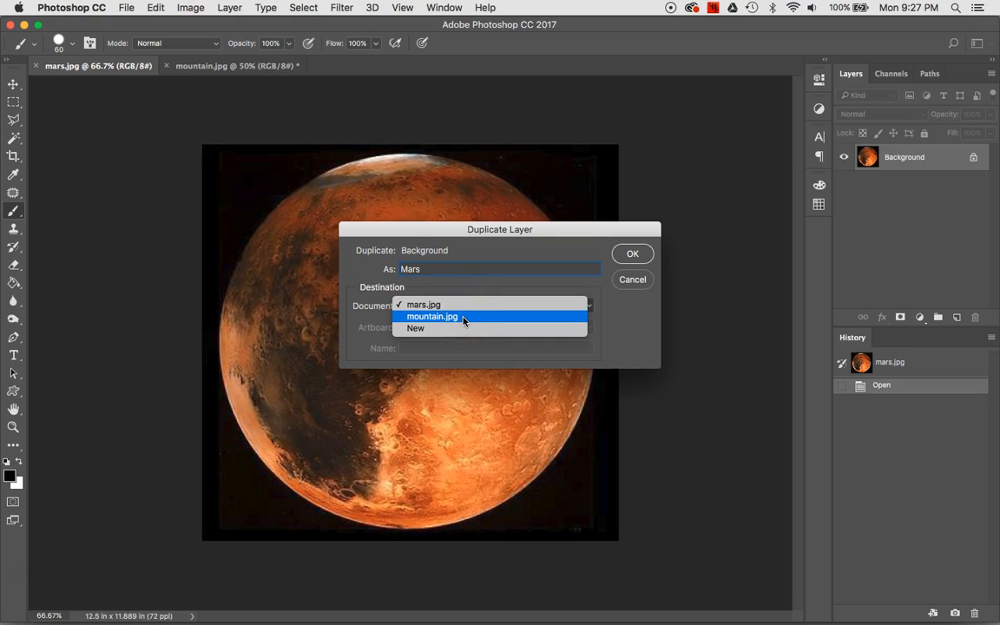
click(464, 318)
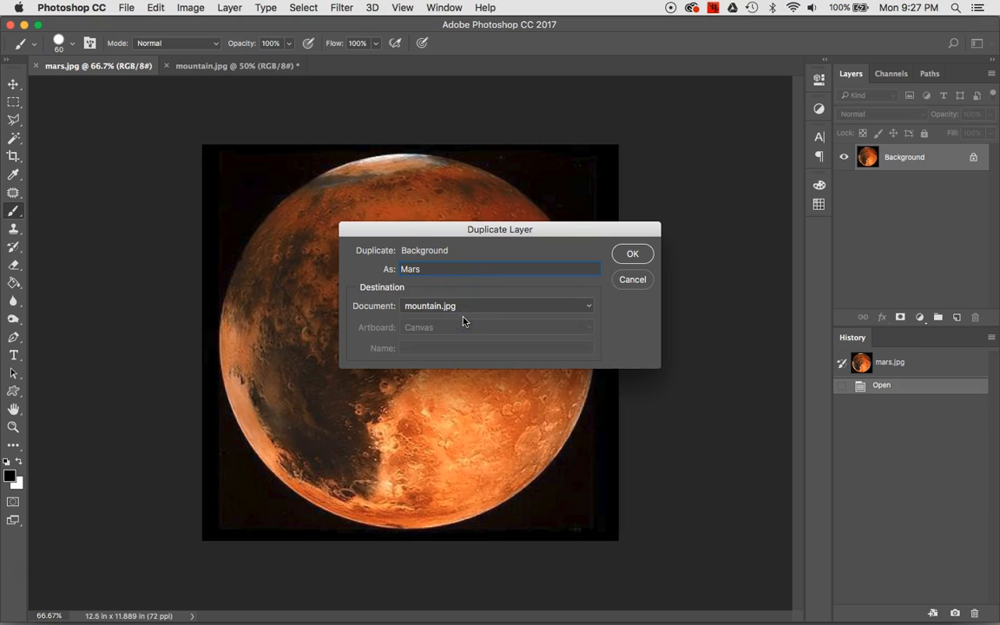
click(625, 257)
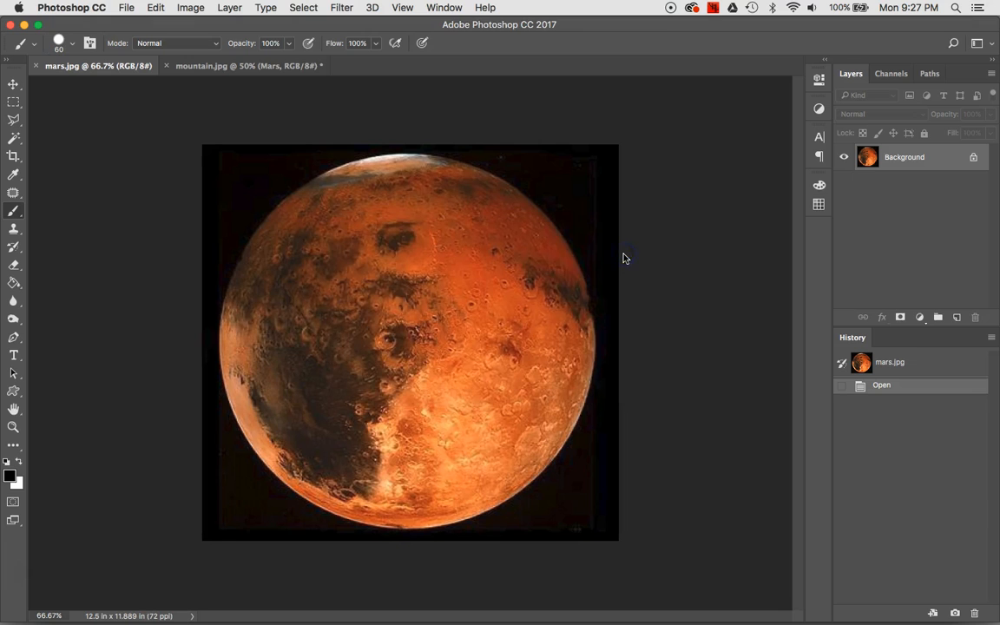
In mountain.jpg, move the Mars layer to the right of the mountain peak, against the image's upper edge.
click(250, 71)
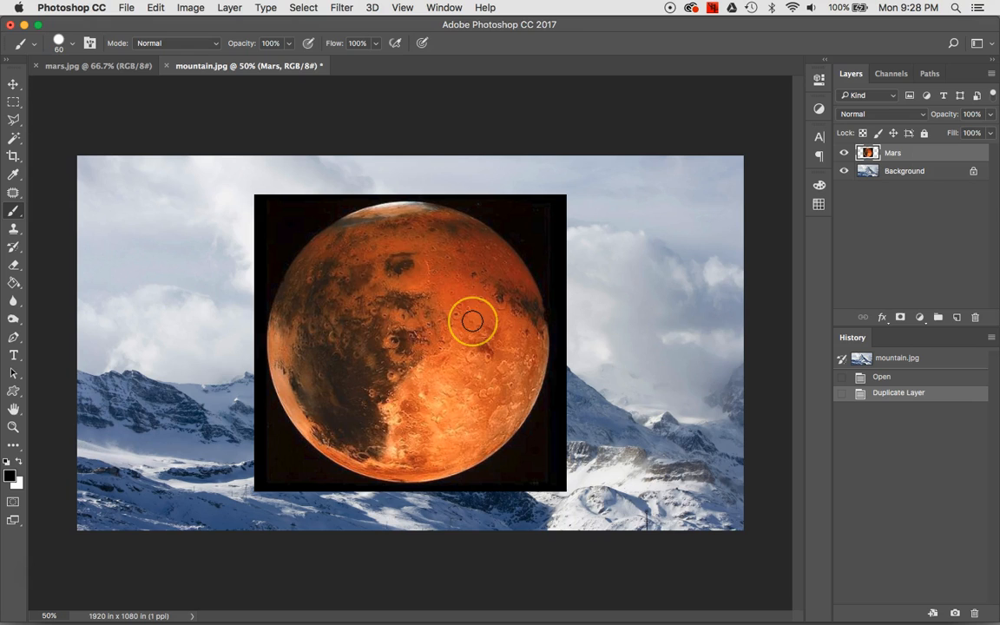
click(13, 84)
drag(379, 323, 383, 296)
click(390, 420)
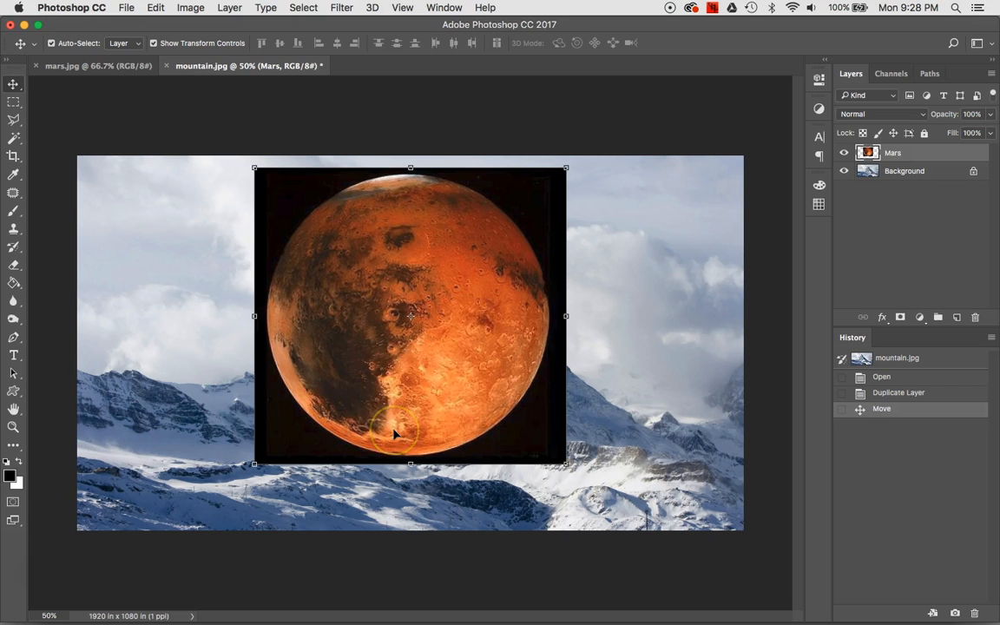
drag(348, 304, 458, 301)
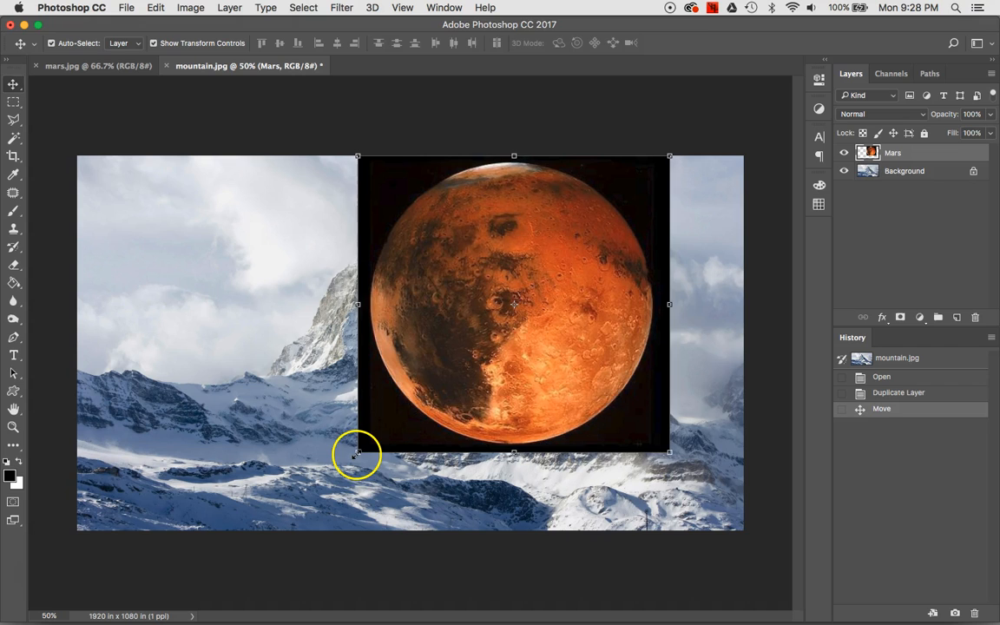
Scale the Mars layer down to about 79% and position it just inside the sky area beside the peak.
drag(357, 454, 424, 390)
mouse_move(512, 287)
mouse_down()
mouse_move(493, 299)
mouse_move(504, 299)
mouse_up()
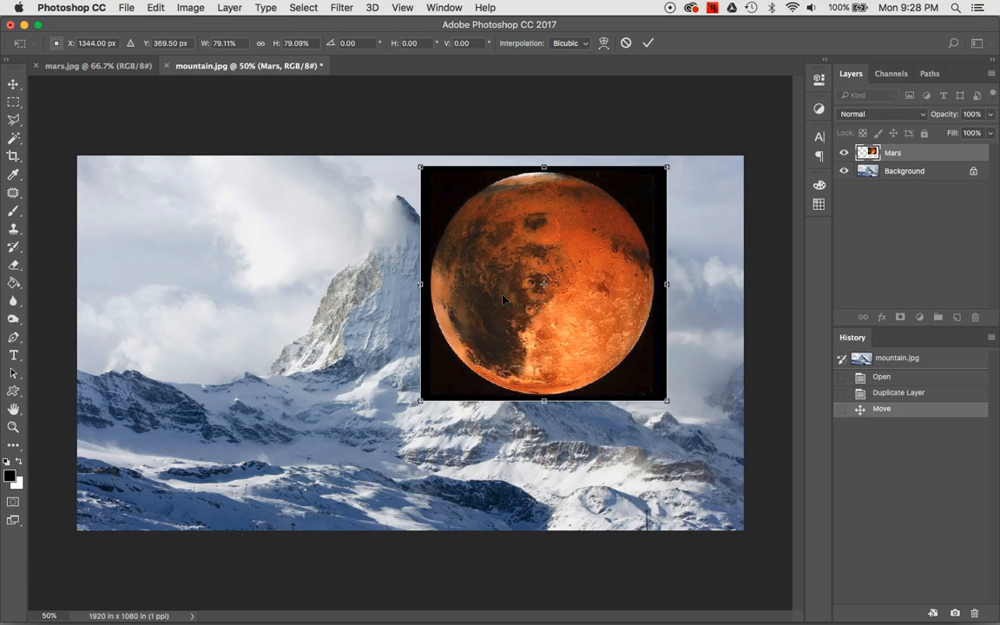
click(649, 43)
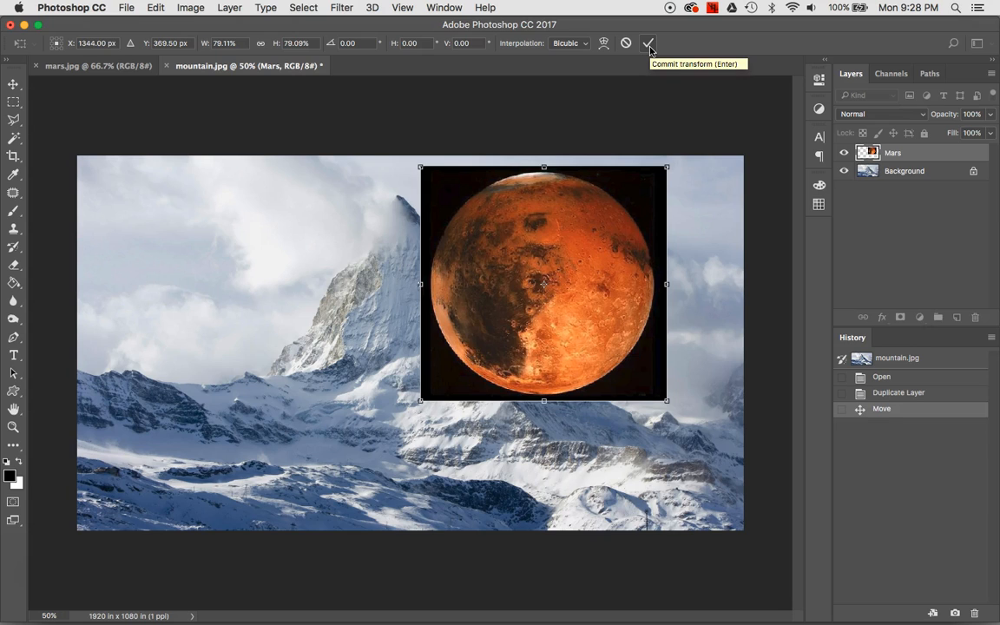
click(649, 44)
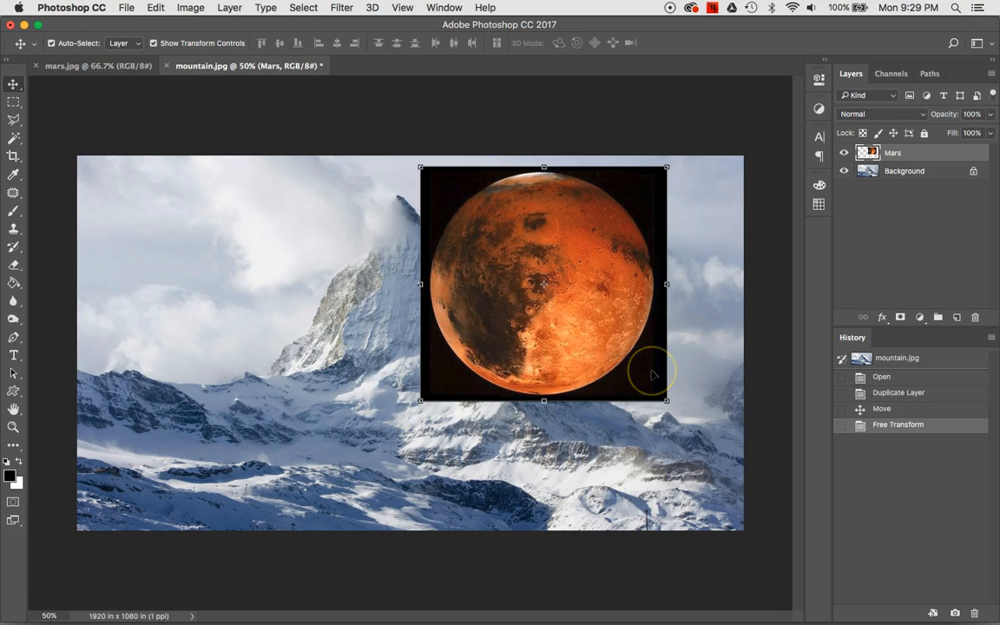
Select the black area around the planet with the Magic Wand at tolerance 30 and add a layer mask to Mars.
click(14, 137)
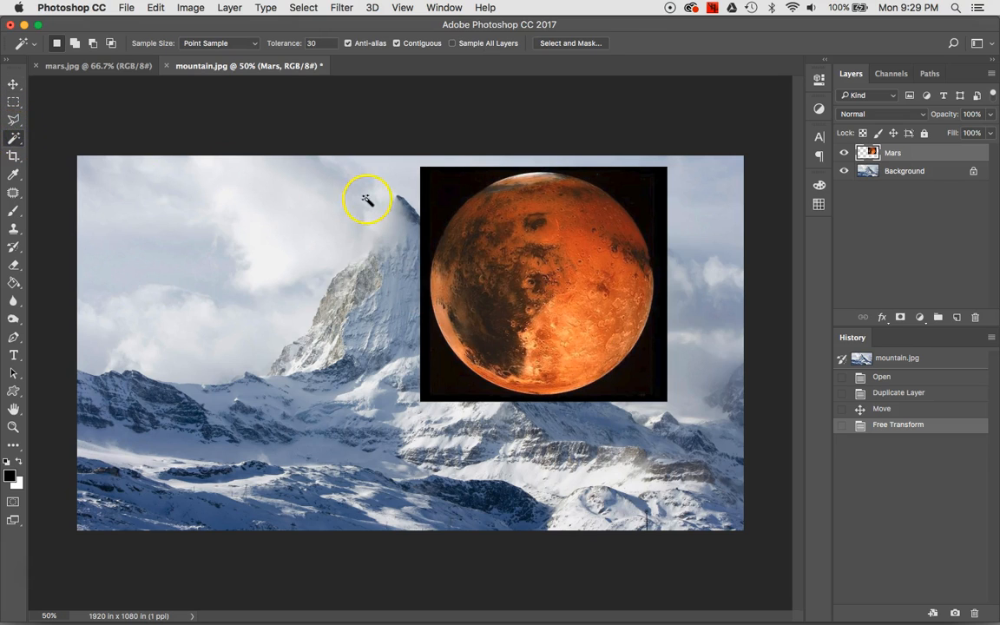
click(453, 184)
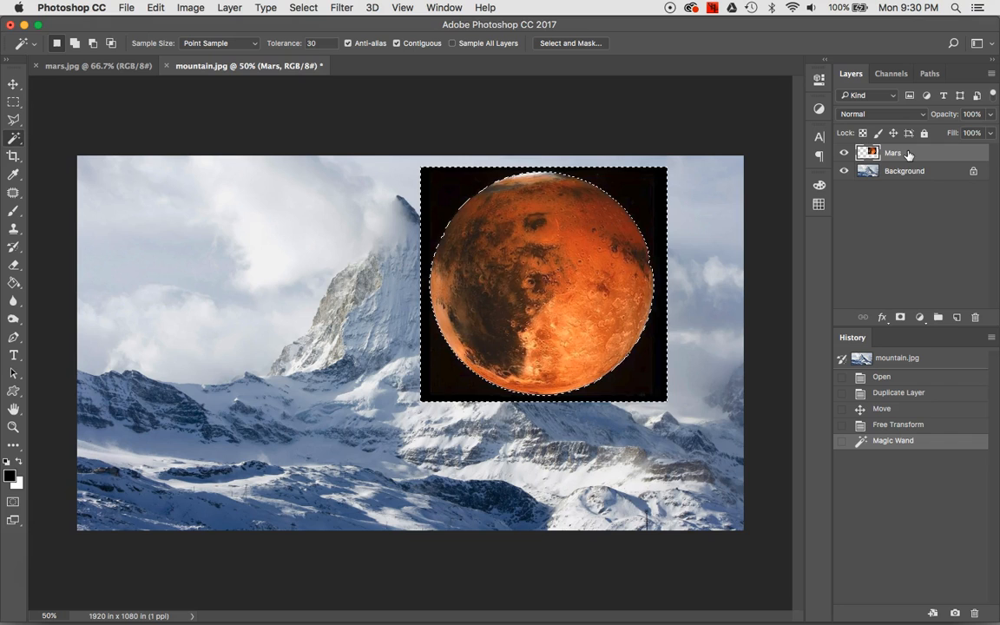
click(910, 204)
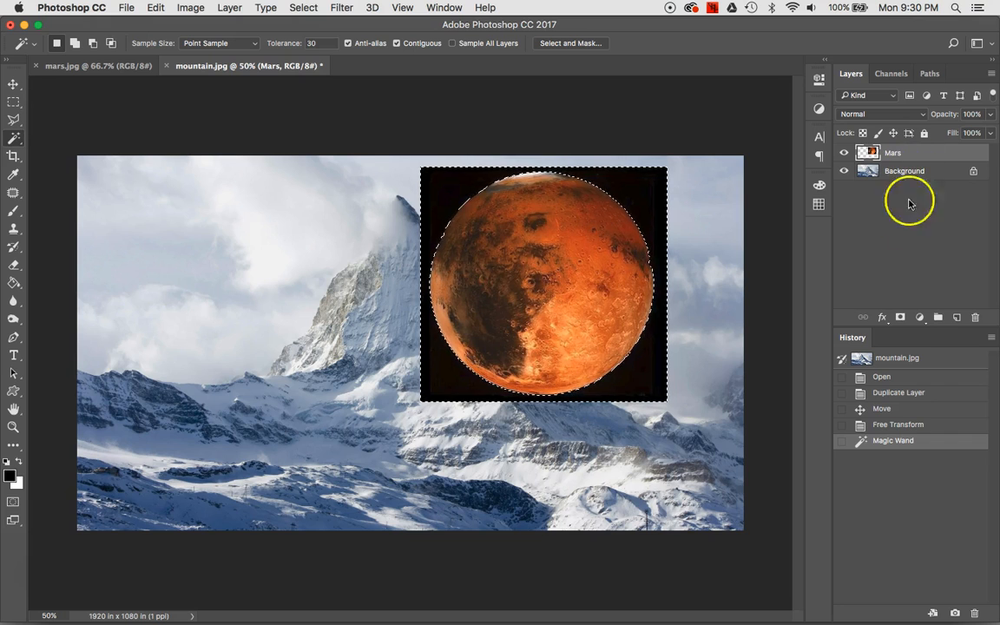
click(900, 320)
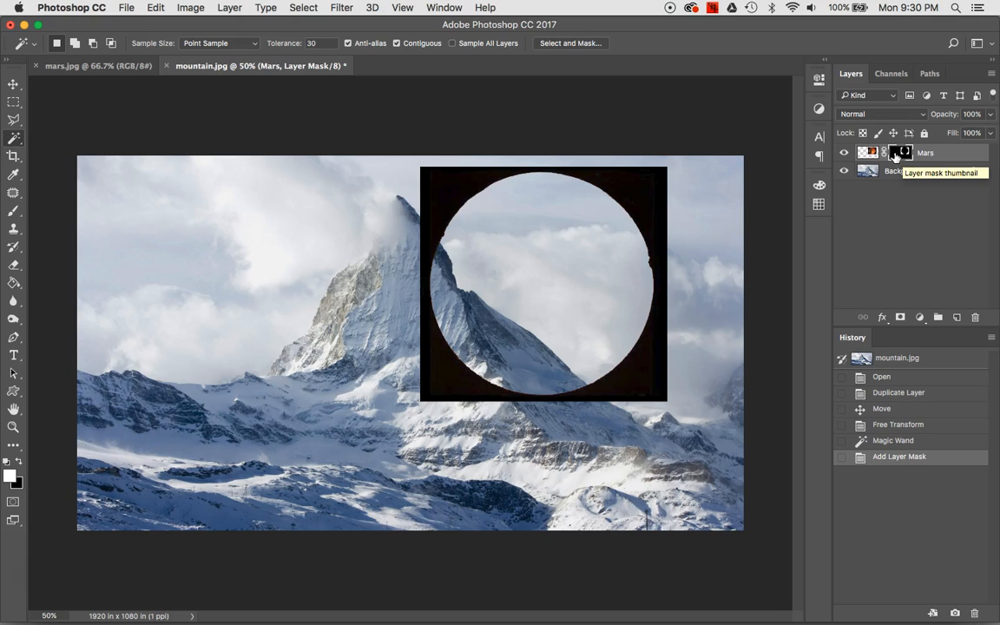
Invert the Mars layer mask so the planet shows and its black background is hidden.
click(898, 157)
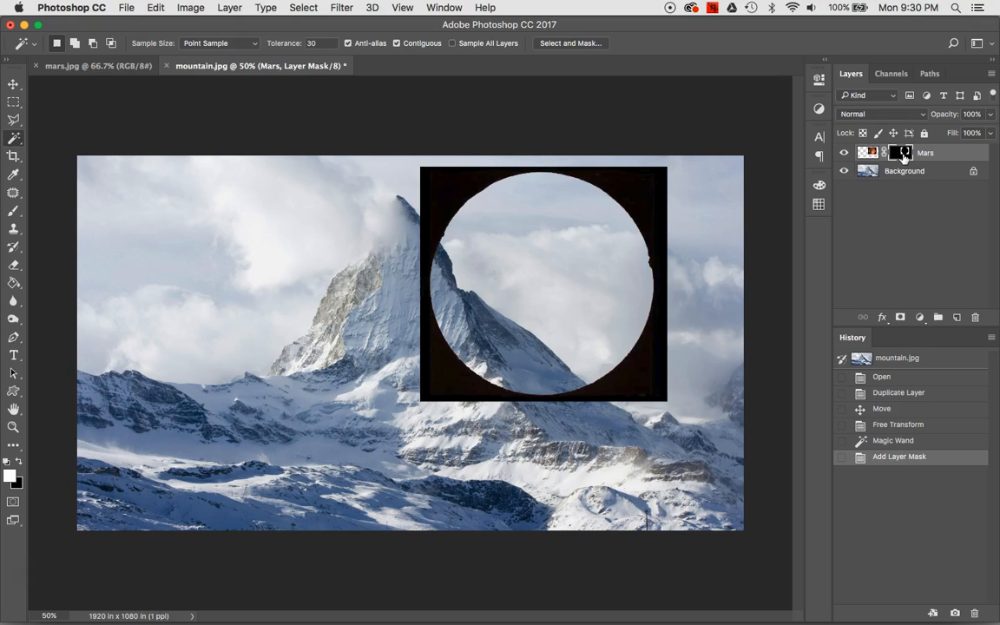
double_click(904, 154)
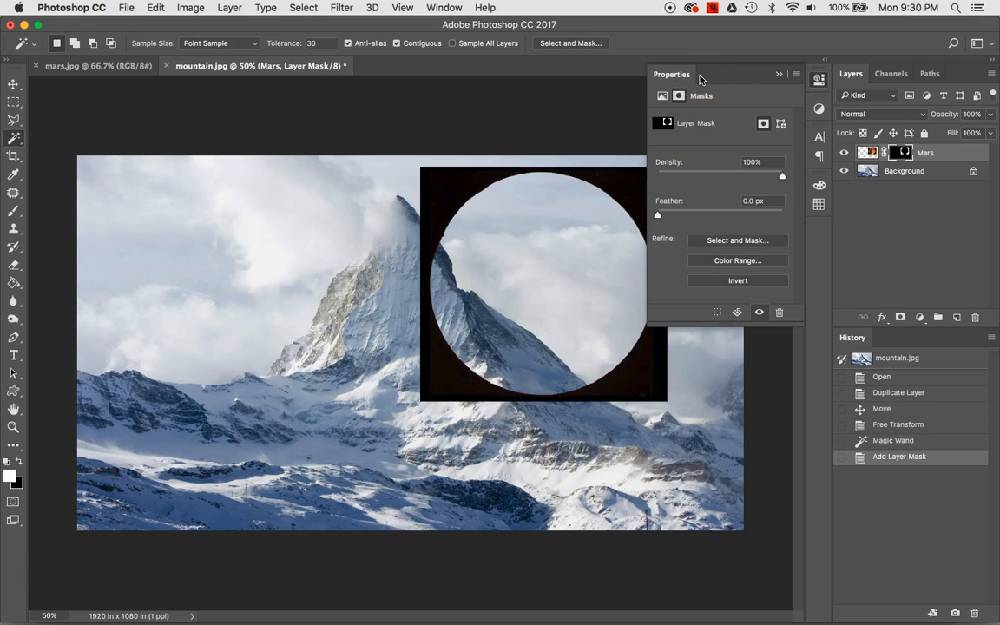
click(737, 281)
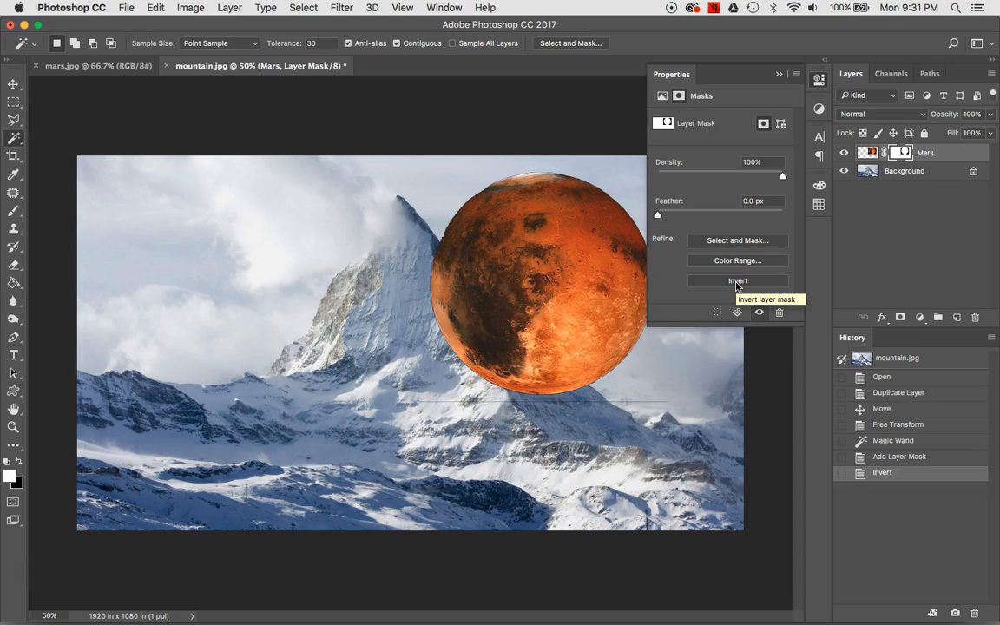
click(778, 75)
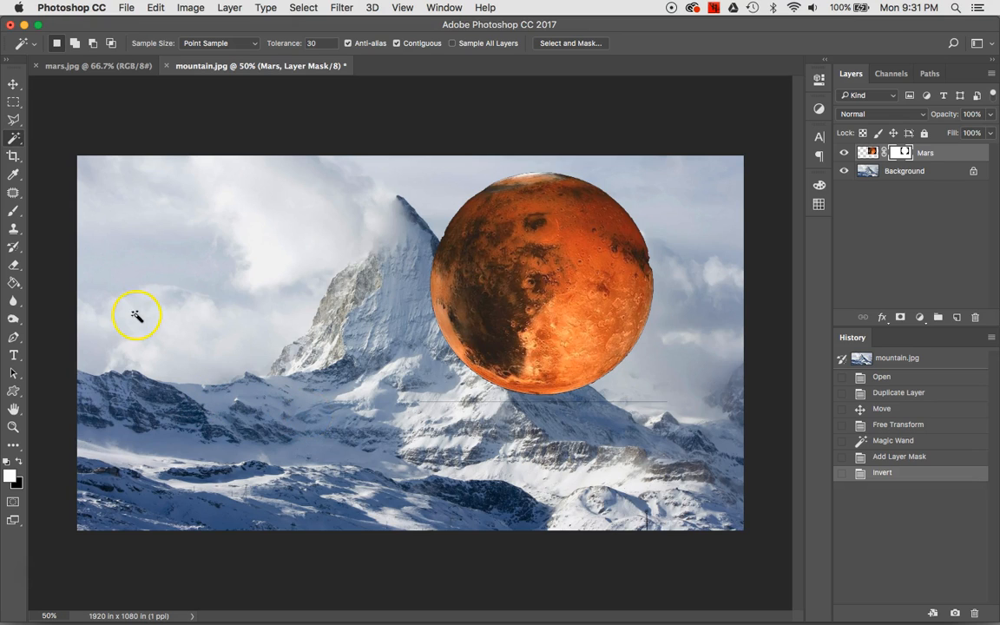
Brush black on the Mars layer mask along the planet's lower-left edge, and paint that area back with white.
click(14, 212)
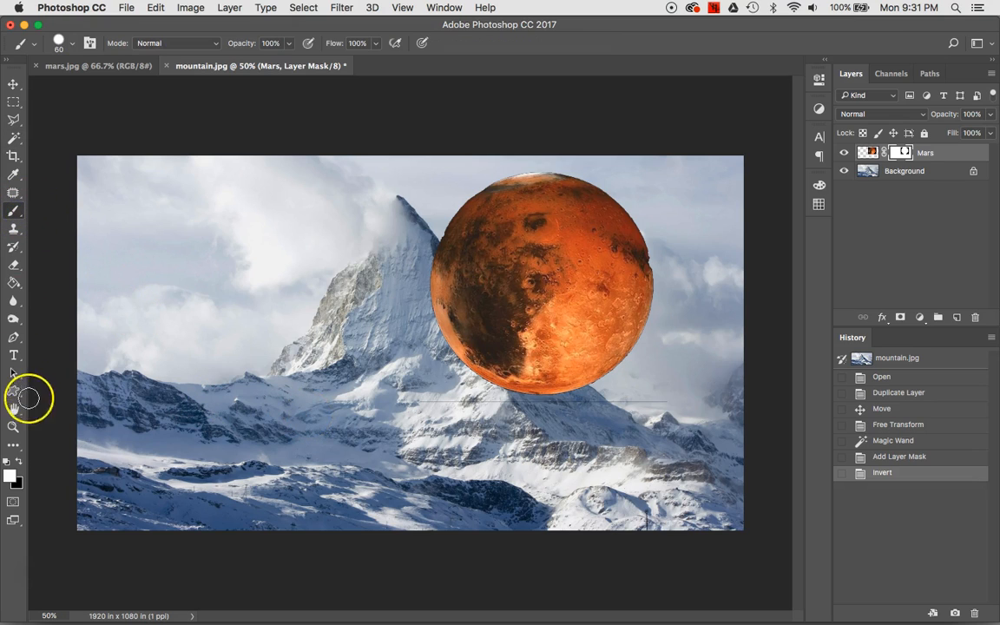
click(8, 459)
click(20, 461)
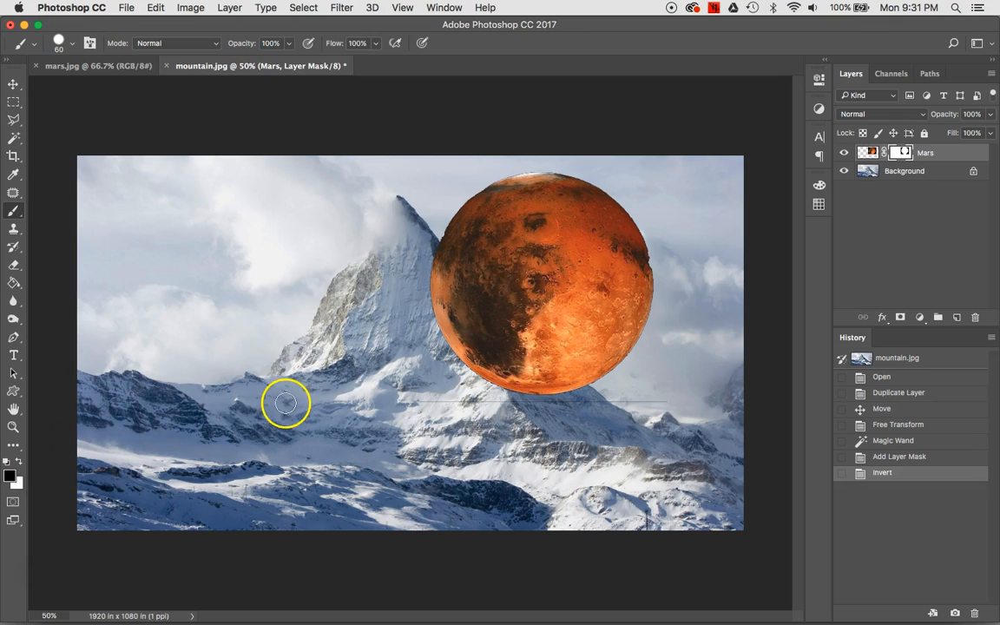
mouse_move(419, 304)
mouse_down()
mouse_move(507, 383)
mouse_move(492, 378)
mouse_move(431, 315)
mouse_move(512, 382)
mouse_up()
click(19, 461)
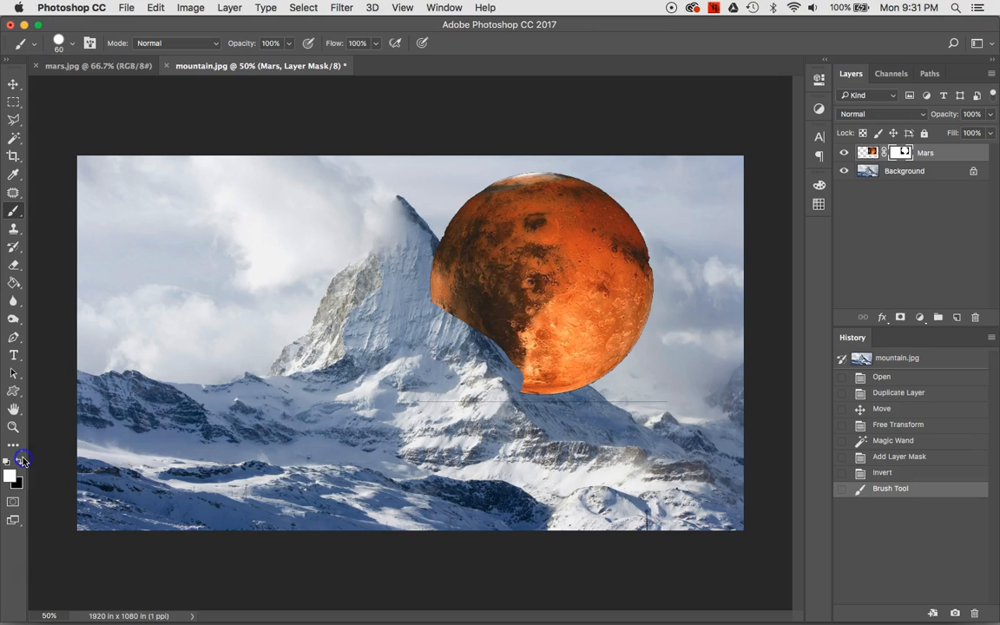
mouse_move(475, 320)
mouse_down()
mouse_move(528, 373)
mouse_move(503, 372)
mouse_move(443, 294)
mouse_move(467, 342)
mouse_move(521, 389)
mouse_up()
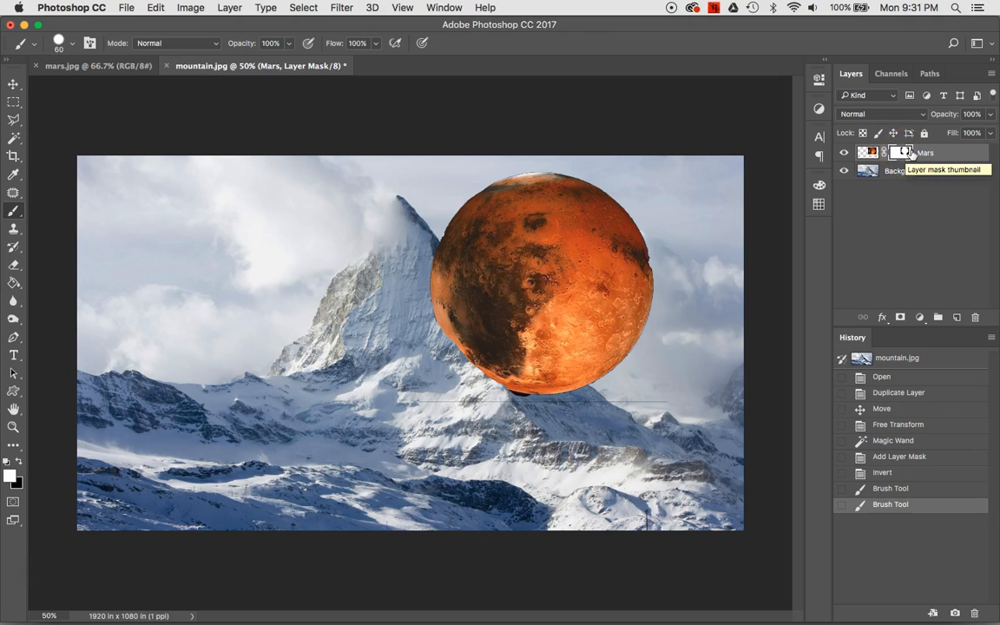
Target the Mars layer's image instead of its mask and brush black strokes across the planet and nearby sky.
click(868, 153)
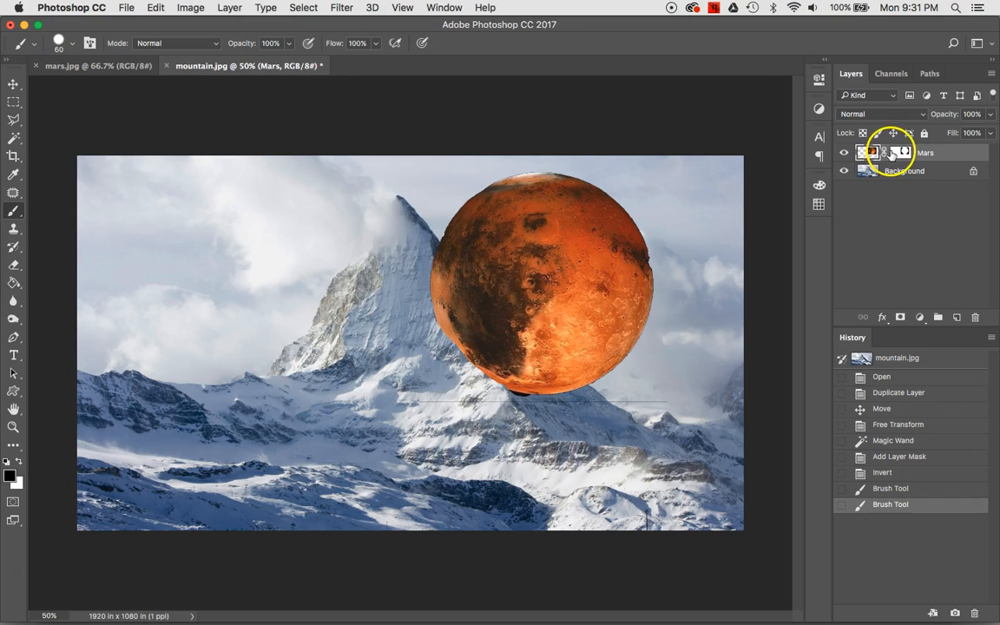
click(897, 154)
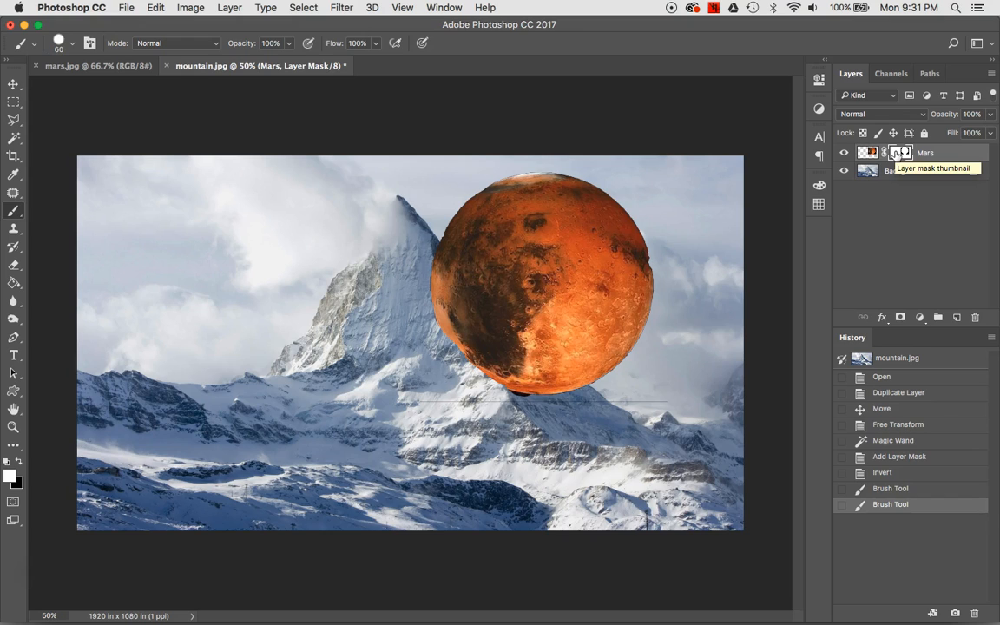
click(873, 154)
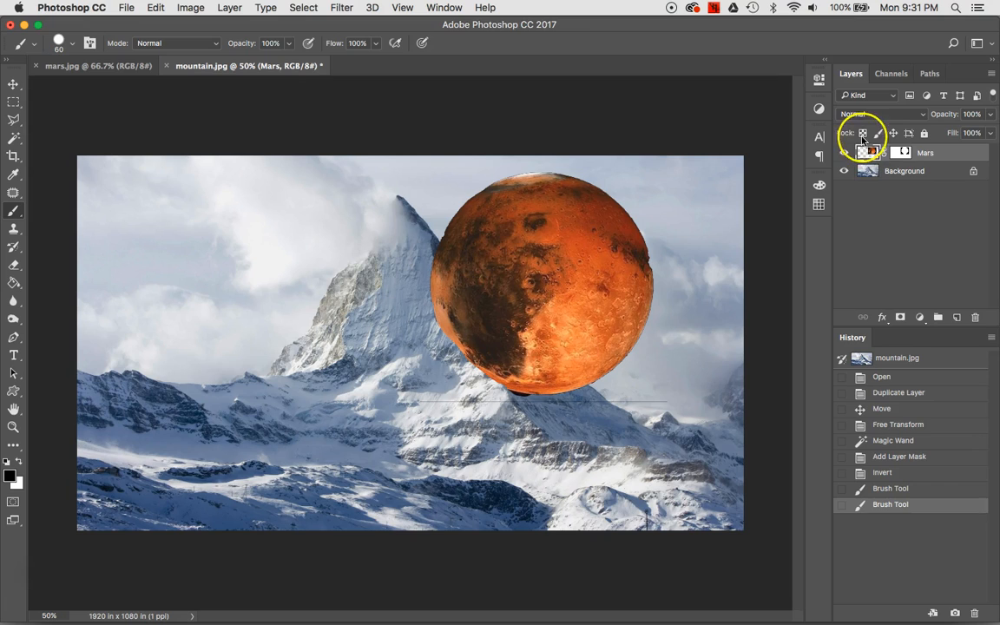
mouse_move(470, 212)
mouse_down()
mouse_move(570, 313)
mouse_move(640, 216)
mouse_up()
click(664, 205)
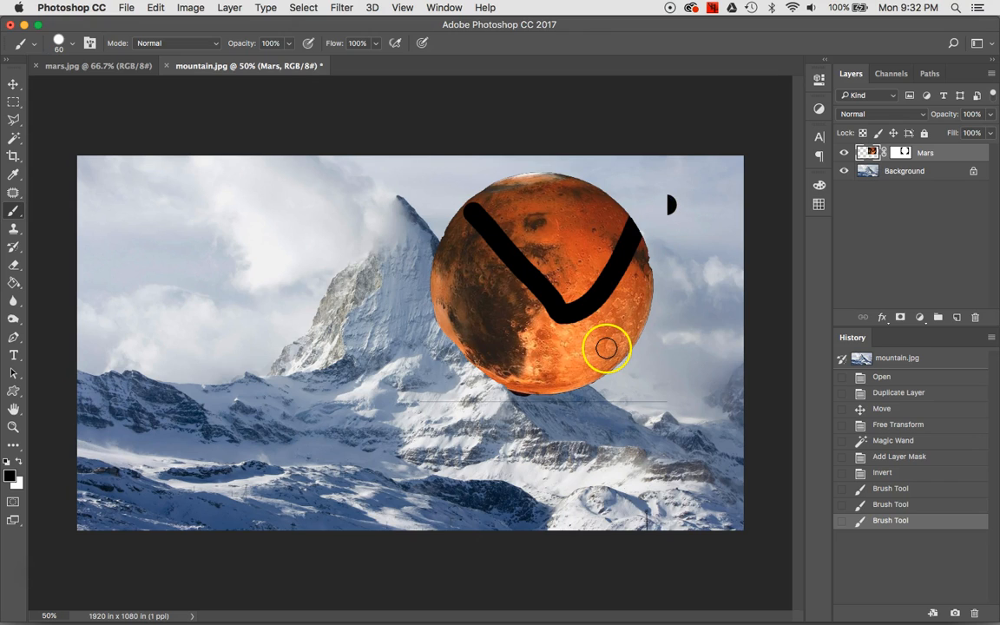
mouse_move(351, 237)
mouse_down()
mouse_move(569, 266)
mouse_move(574, 285)
mouse_up()
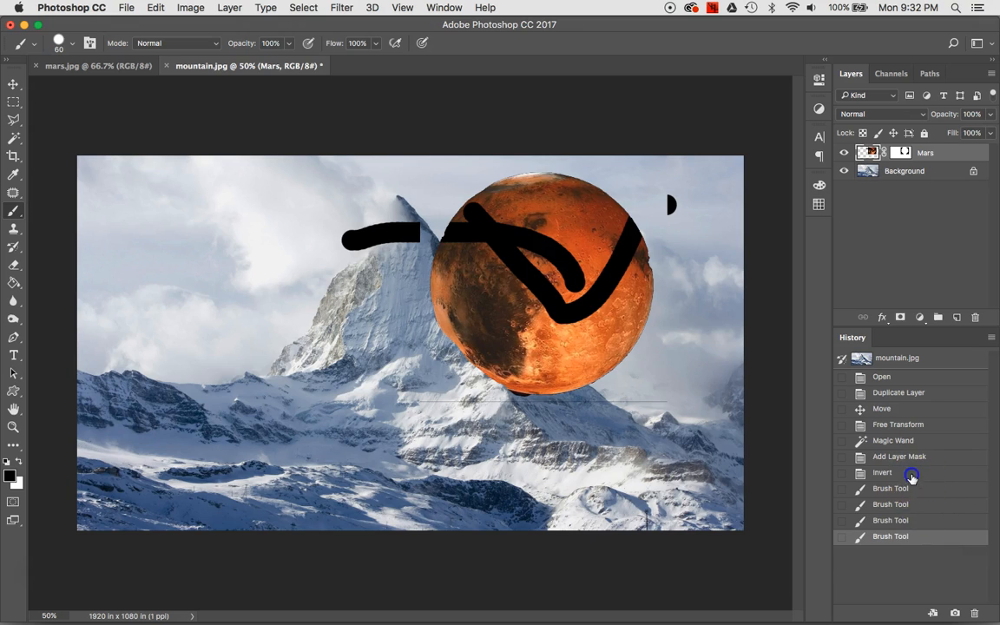
Revert all brush strokes to the Invert history state and target the Mars layer mask again.
click(911, 476)
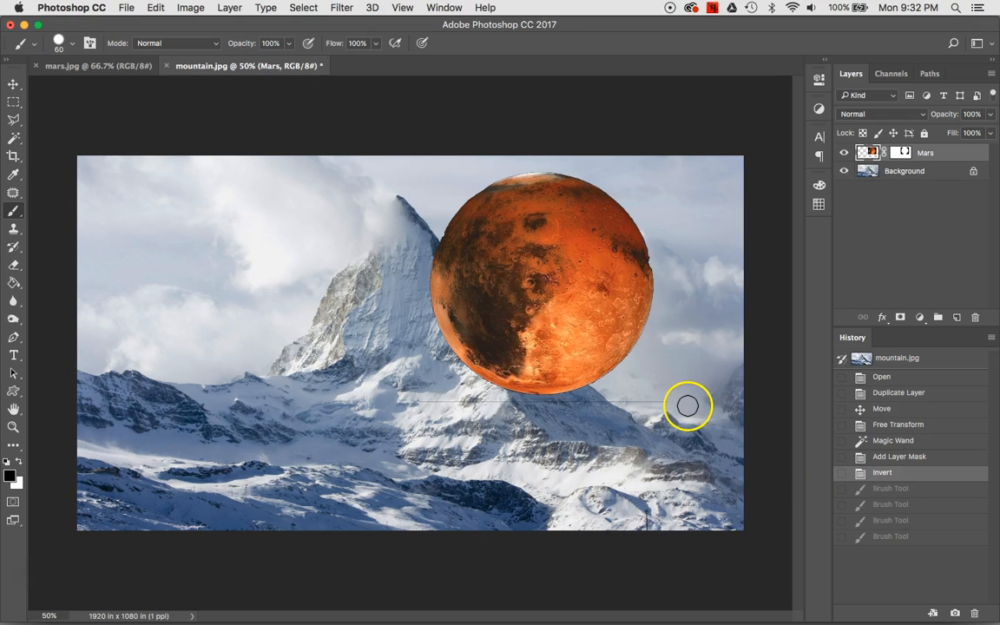
click(900, 154)
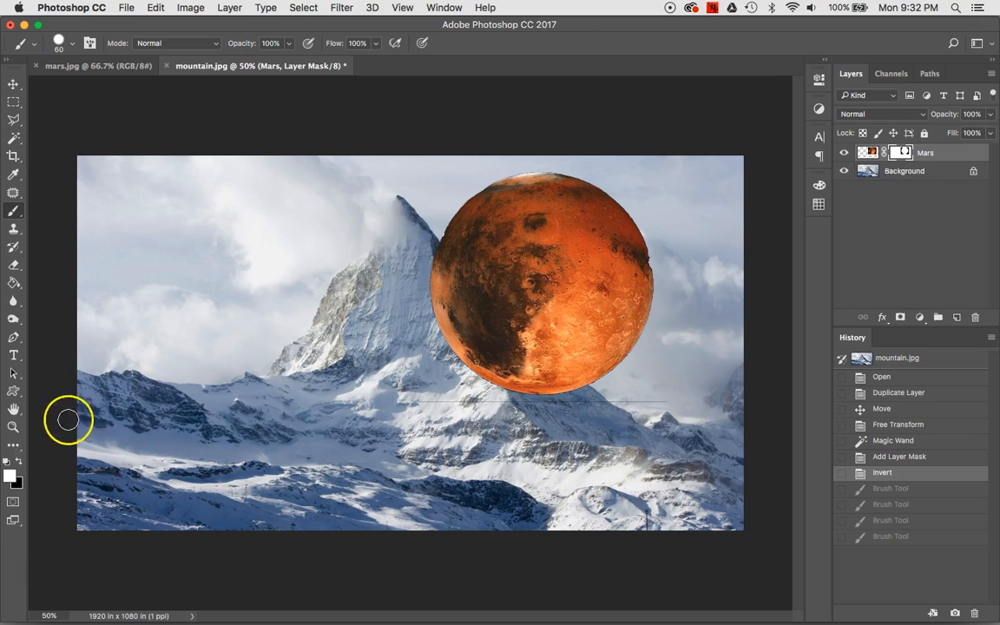
Paint black on the Mars layer mask around the planet's lower and right outside edge to erase the stray leftover line.
click(21, 461)
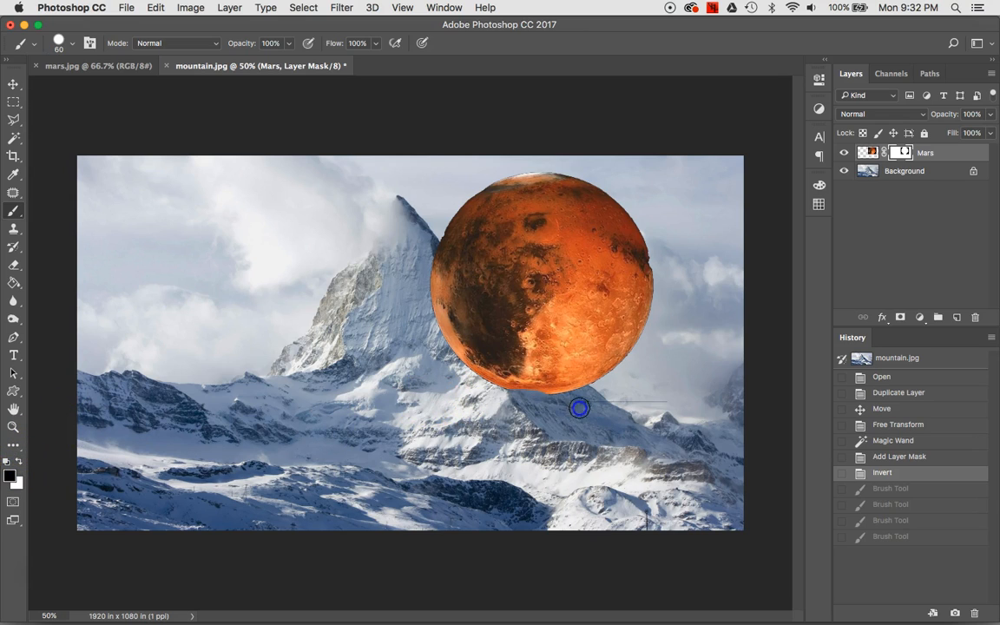
click(480, 439)
mouse_move(689, 309)
mouse_down()
mouse_move(674, 378)
mouse_move(605, 431)
mouse_up()
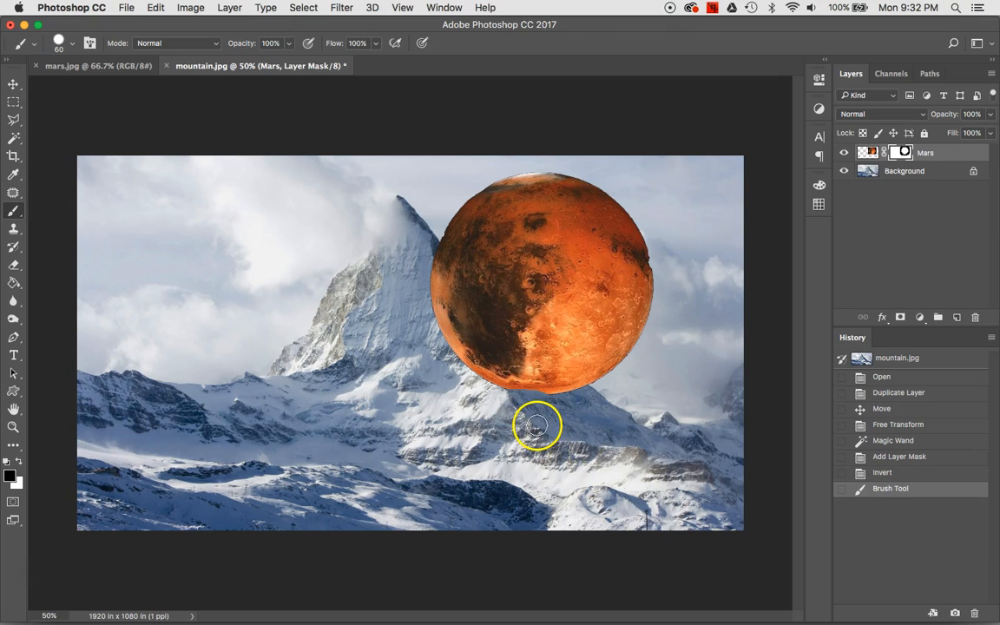
Mask out the part of Mars covering the mountain with black, and paint white along the ridge to close the gap.
mouse_move(534, 396)
mouse_down()
mouse_move(446, 325)
mouse_move(452, 370)
mouse_move(420, 283)
mouse_move(492, 376)
mouse_move(438, 295)
mouse_move(513, 371)
mouse_move(554, 398)
mouse_move(495, 351)
mouse_move(583, 399)
mouse_move(480, 328)
mouse_move(579, 394)
mouse_move(511, 326)
mouse_move(559, 364)
mouse_move(442, 277)
mouse_move(434, 245)
mouse_move(445, 290)
mouse_up()
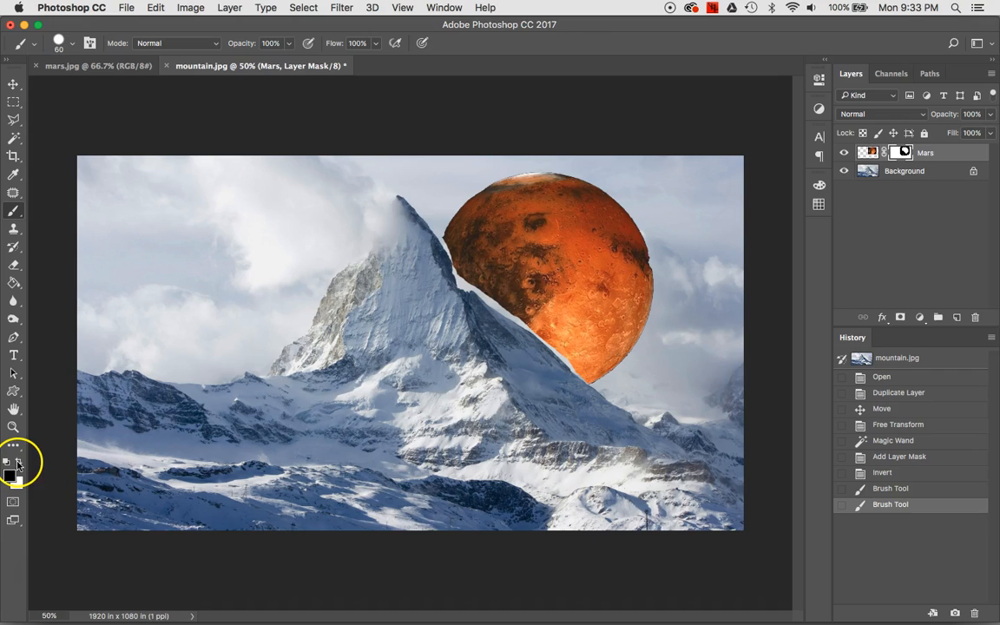
click(19, 463)
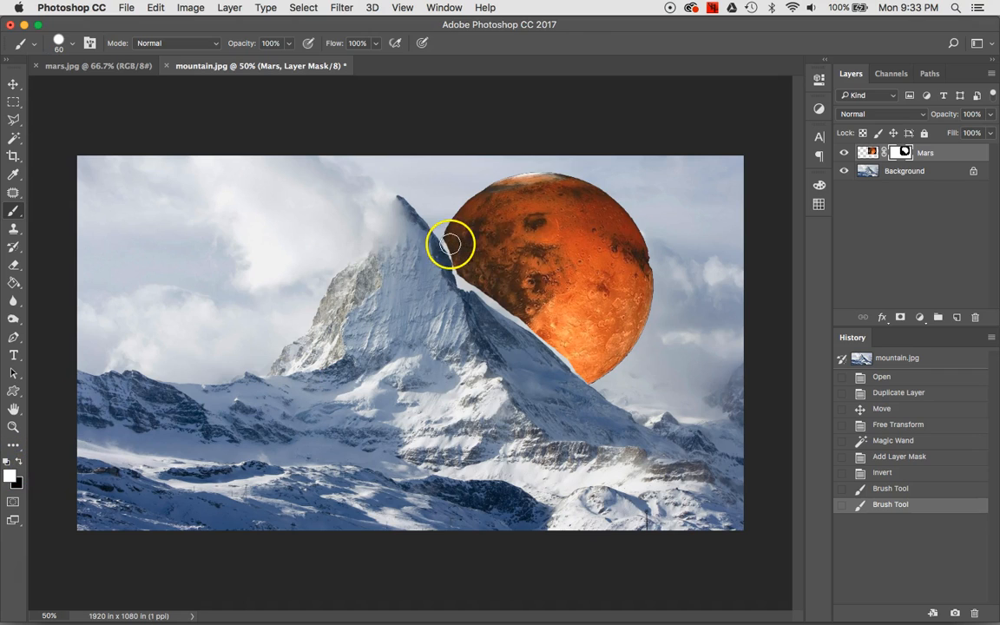
mouse_move(453, 240)
mouse_down()
mouse_move(466, 282)
mouse_move(479, 279)
mouse_move(584, 367)
mouse_up()
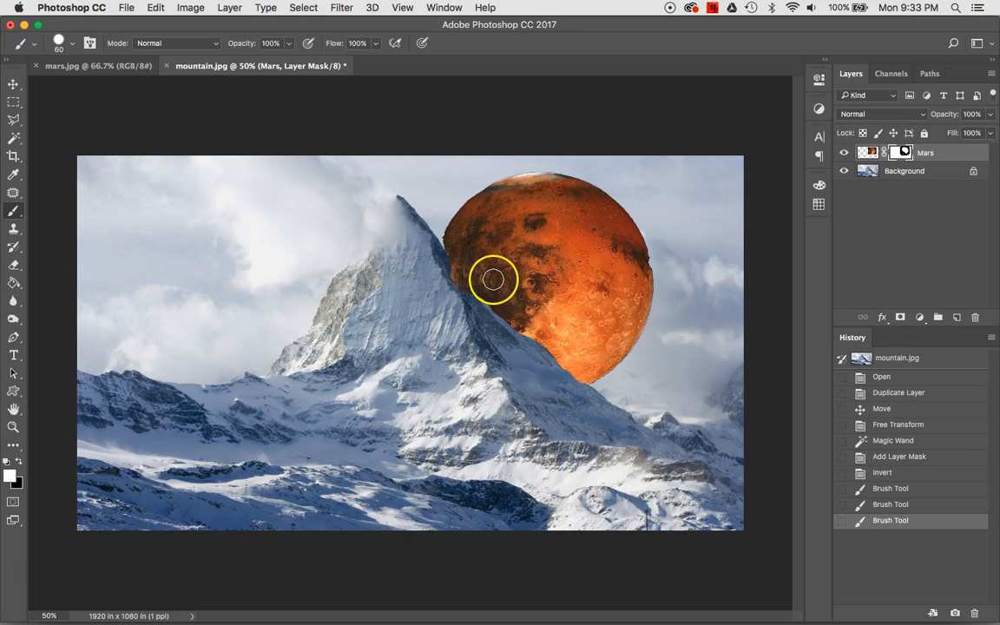
Lower the Mars layer's opacity to 55% so the mountain ridge shows through the planet.
key(super+plus)
key(super+plus)
scroll(493, 279, right, 4)
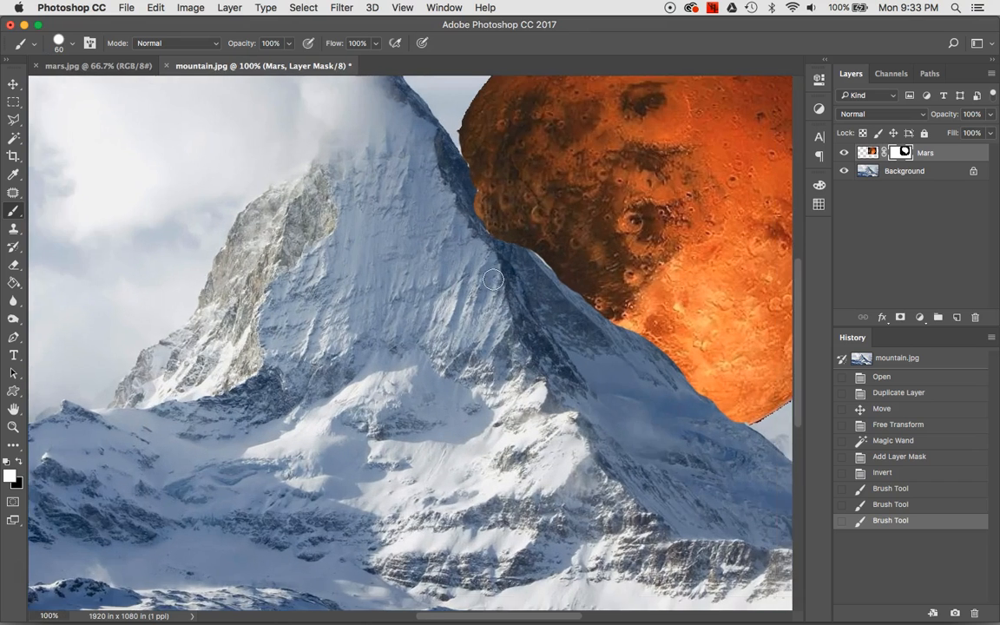
scroll(493, 280, up, 2)
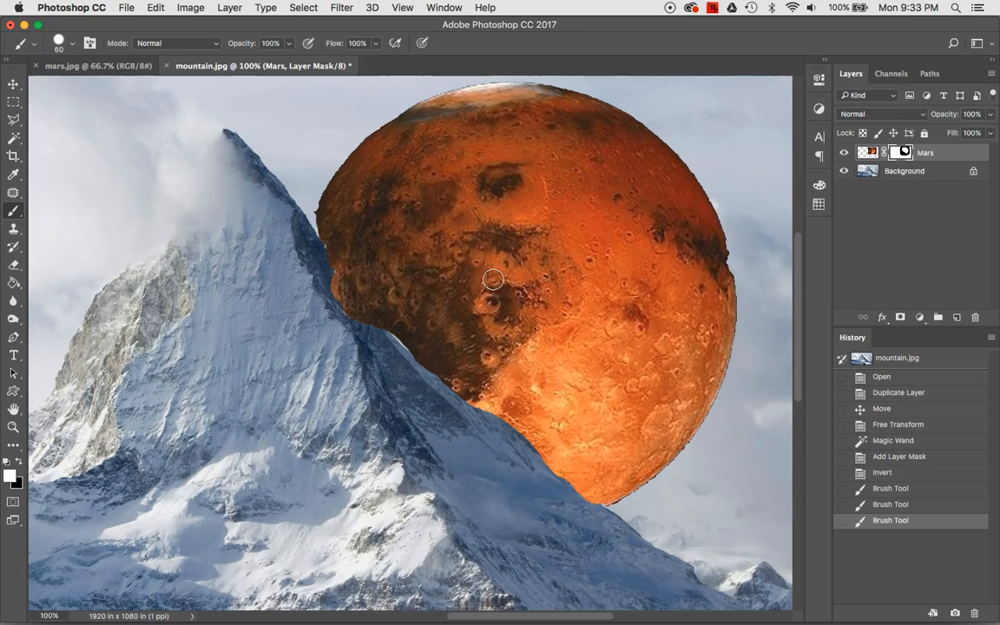
click(991, 116)
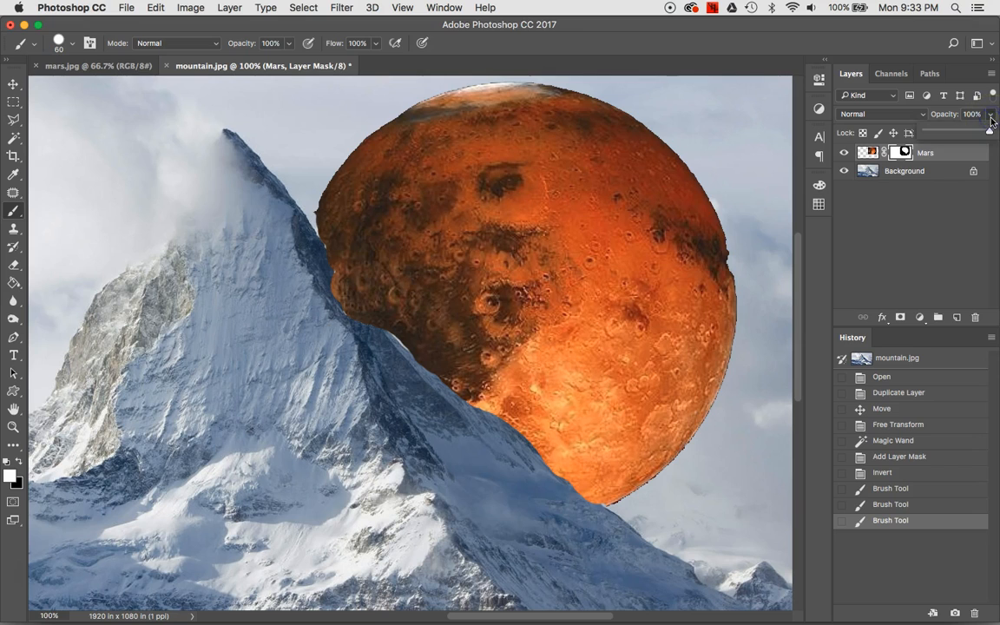
drag(972, 134, 962, 134)
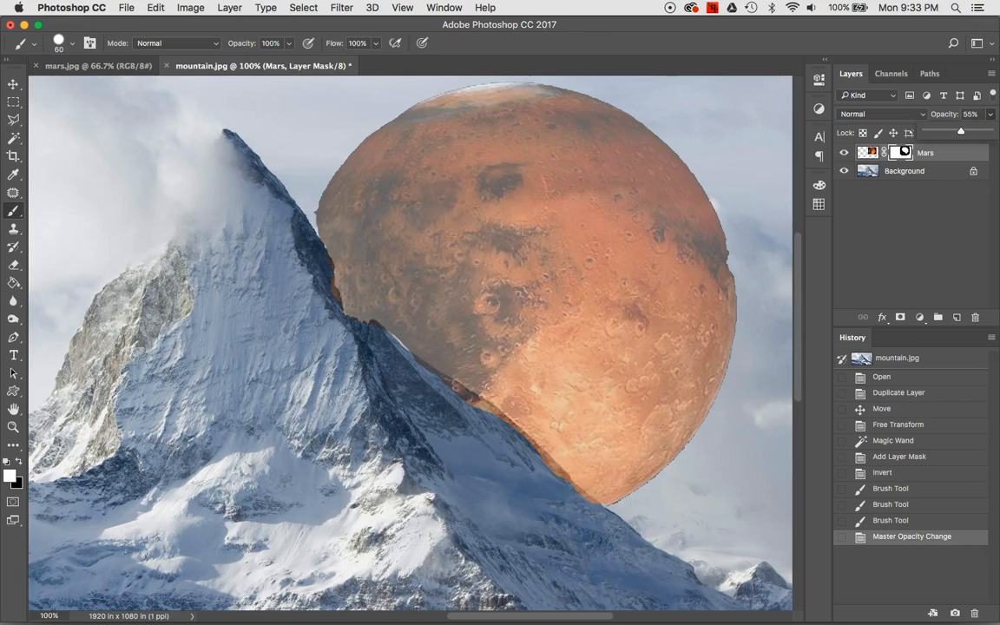
Paint white on the Mars mask along the upper ridge, and trim the overlap on the mountain slope with black.
click(334, 242)
mouse_move(334, 243)
mouse_down()
mouse_move(337, 218)
mouse_move(324, 239)
mouse_move(337, 216)
mouse_move(326, 261)
mouse_move(370, 313)
mouse_move(483, 373)
mouse_up()
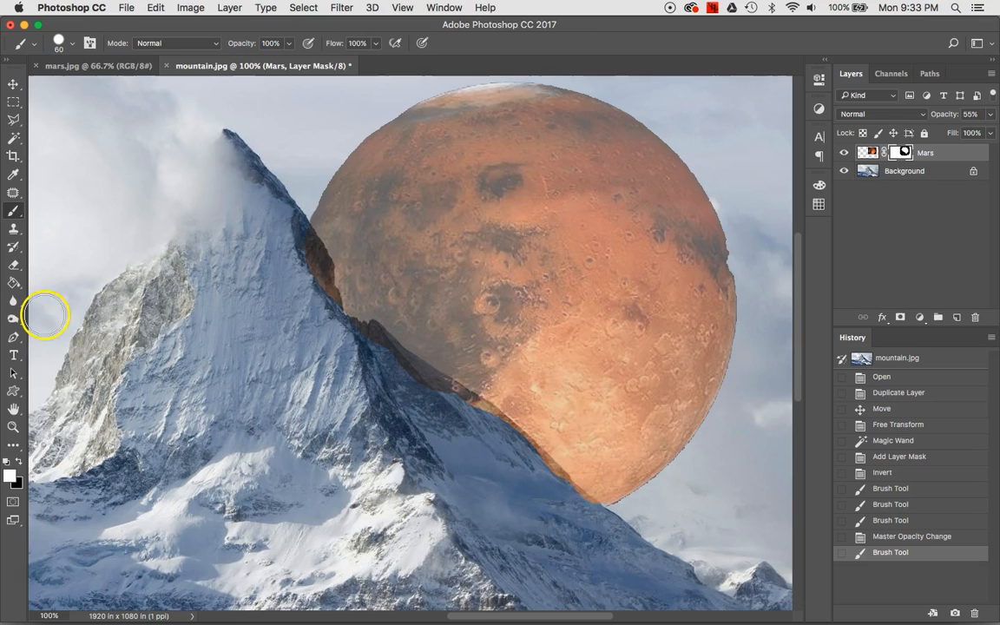
click(18, 461)
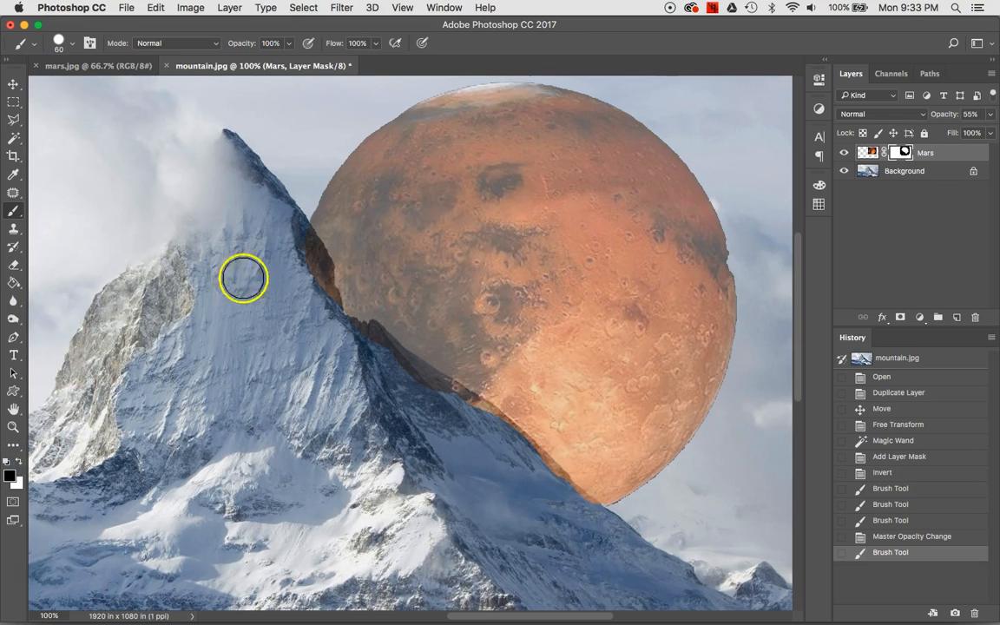
mouse_move(281, 252)
mouse_down()
mouse_move(299, 291)
mouse_move(296, 245)
mouse_move(309, 269)
mouse_move(300, 246)
mouse_move(324, 308)
mouse_move(313, 270)
mouse_move(308, 309)
mouse_move(320, 325)
mouse_move(357, 347)
mouse_move(371, 343)
mouse_move(421, 390)
mouse_move(497, 432)
mouse_move(587, 518)
mouse_up()
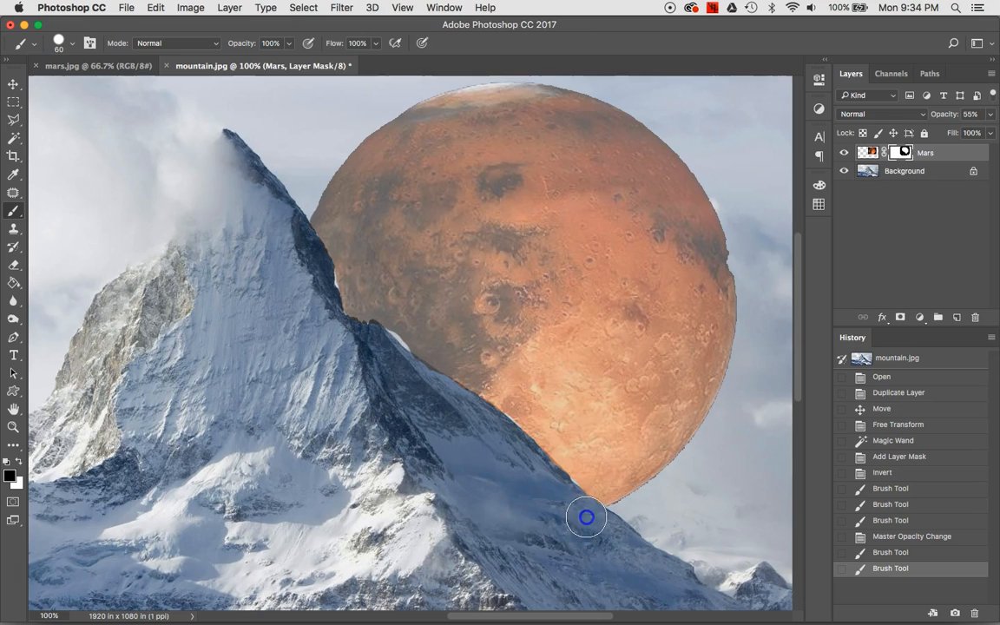
Fill the remaining gaps between planet and ridge by painting white on the Mars mask along the mountain's edge.
click(18, 461)
mouse_move(414, 367)
mouse_down()
mouse_move(420, 326)
mouse_move(357, 279)
mouse_move(366, 280)
mouse_up()
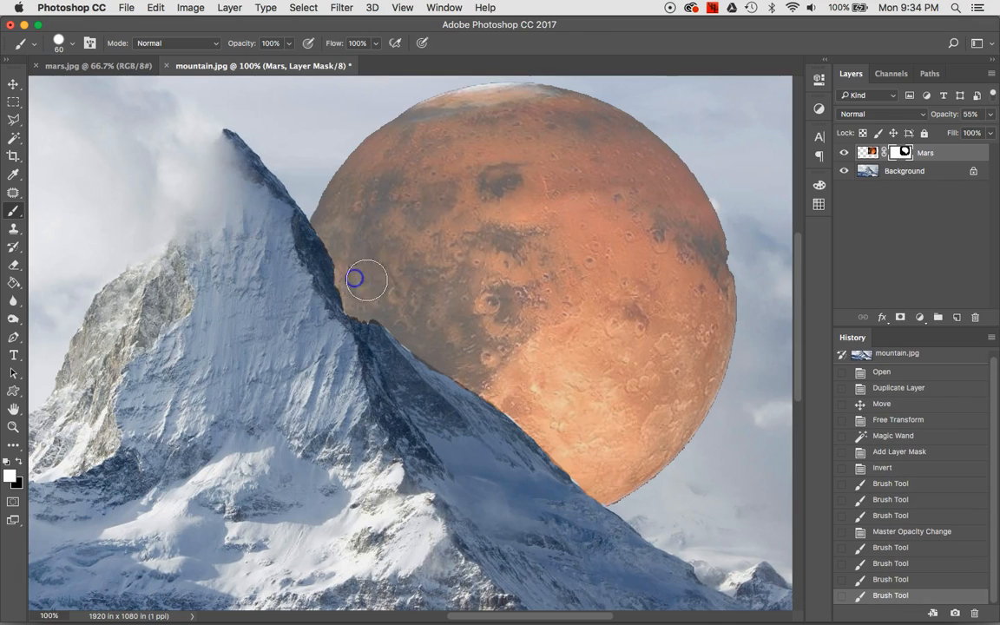
mouse_move(524, 406)
mouse_down()
mouse_move(582, 449)
mouse_move(591, 469)
mouse_up()
mouse_move(413, 331)
mouse_down()
mouse_move(414, 318)
mouse_move(402, 319)
mouse_up()
Refine the Mars mask with black over the slope below the ridge and with white around the small rocky notch.
click(15, 460)
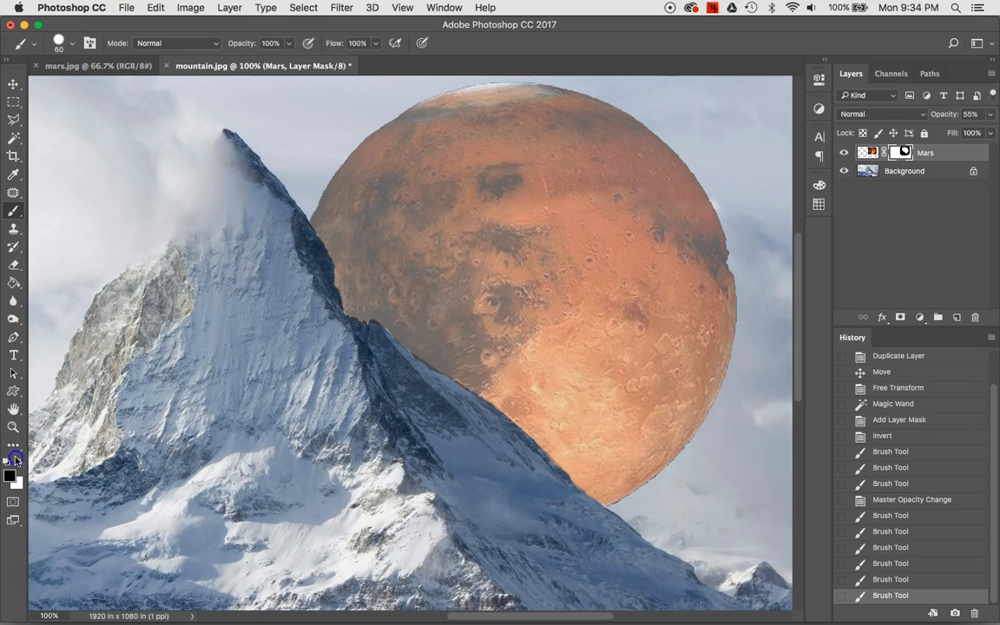
mouse_move(418, 382)
mouse_down()
mouse_move(369, 345)
mouse_move(350, 344)
mouse_move(476, 457)
mouse_move(534, 480)
mouse_move(537, 470)
mouse_move(570, 509)
mouse_up()
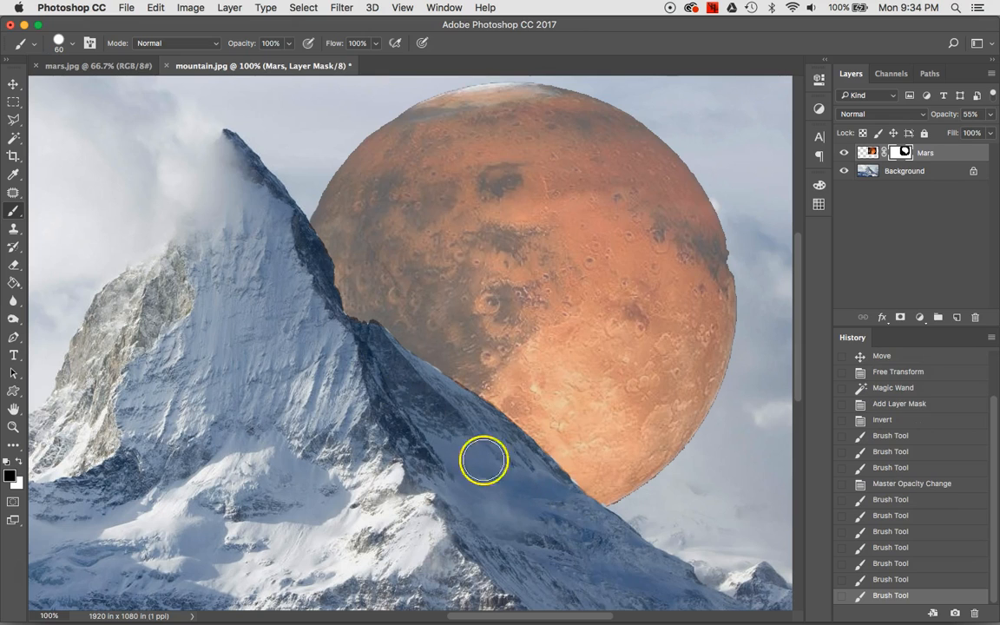
drag(368, 340, 373, 363)
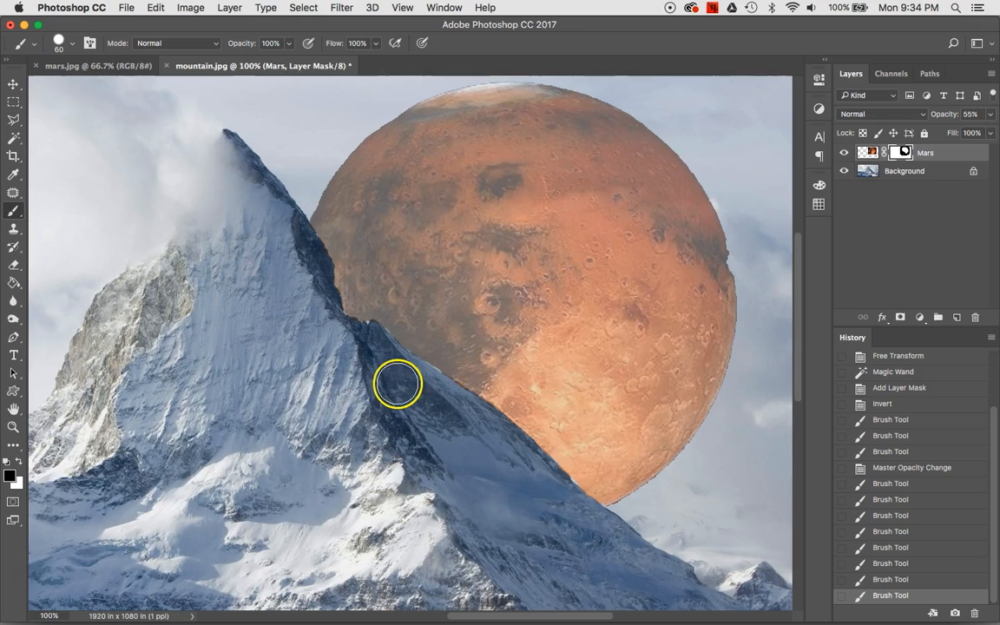
click(19, 464)
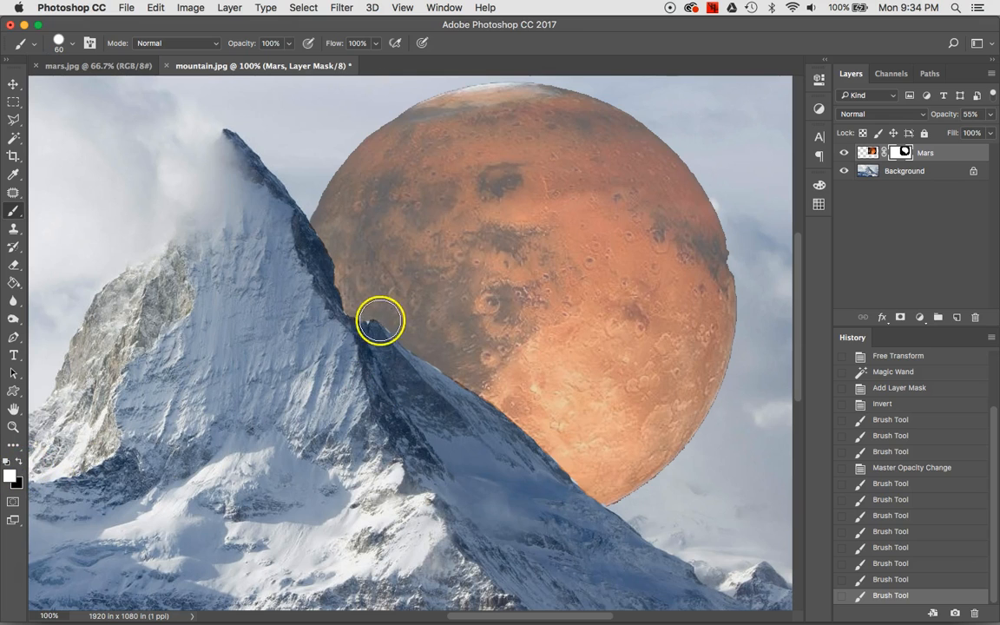
mouse_move(358, 283)
mouse_down()
mouse_move(454, 373)
mouse_move(451, 356)
mouse_move(423, 339)
mouse_up()
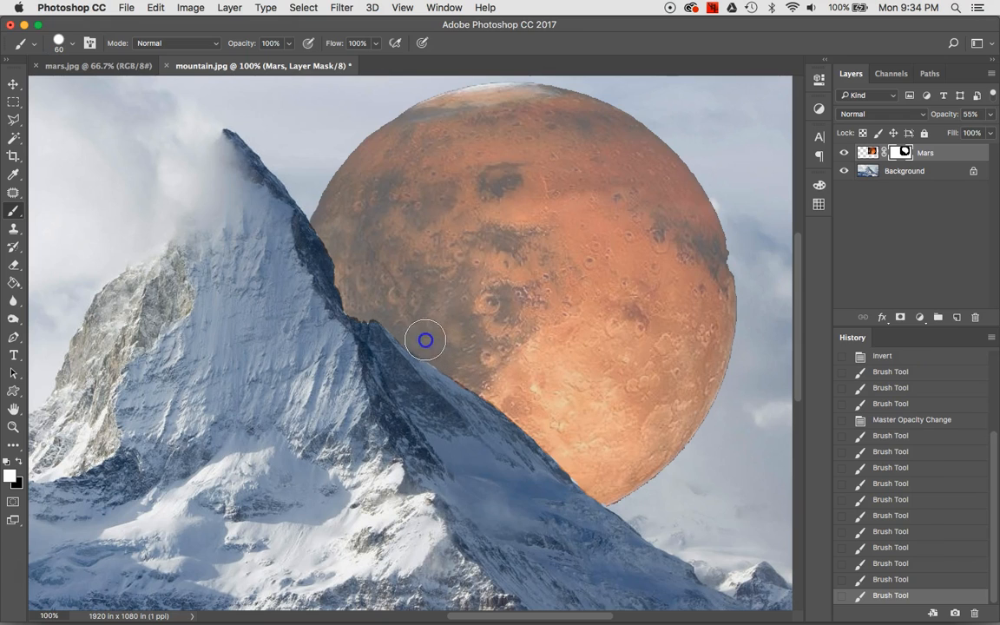
Restore the Mars layer's opacity to 100% and view the whole composite at 50% zoom.
click(992, 114)
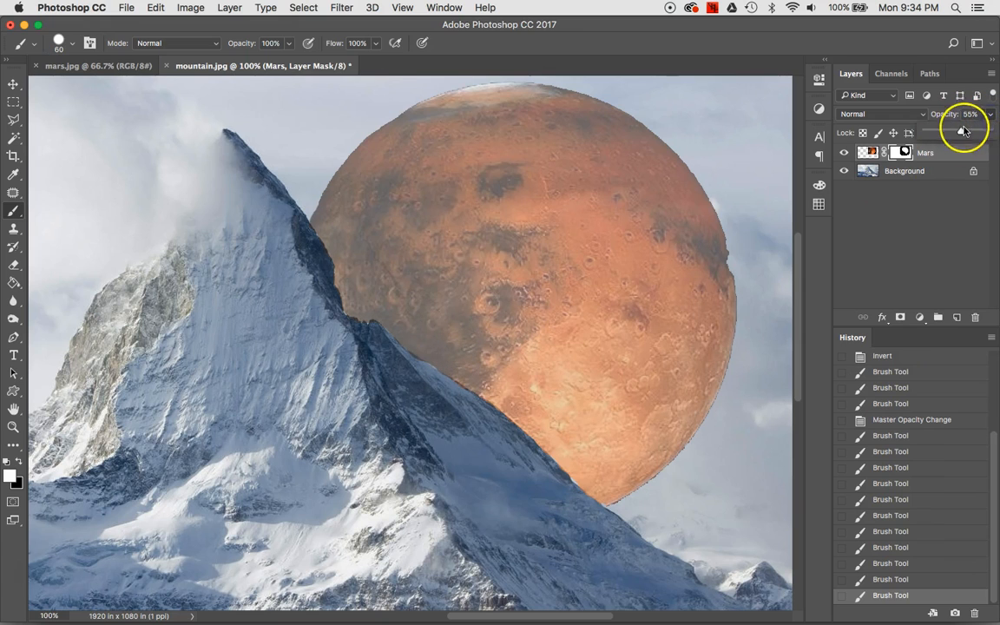
drag(961, 131, 992, 130)
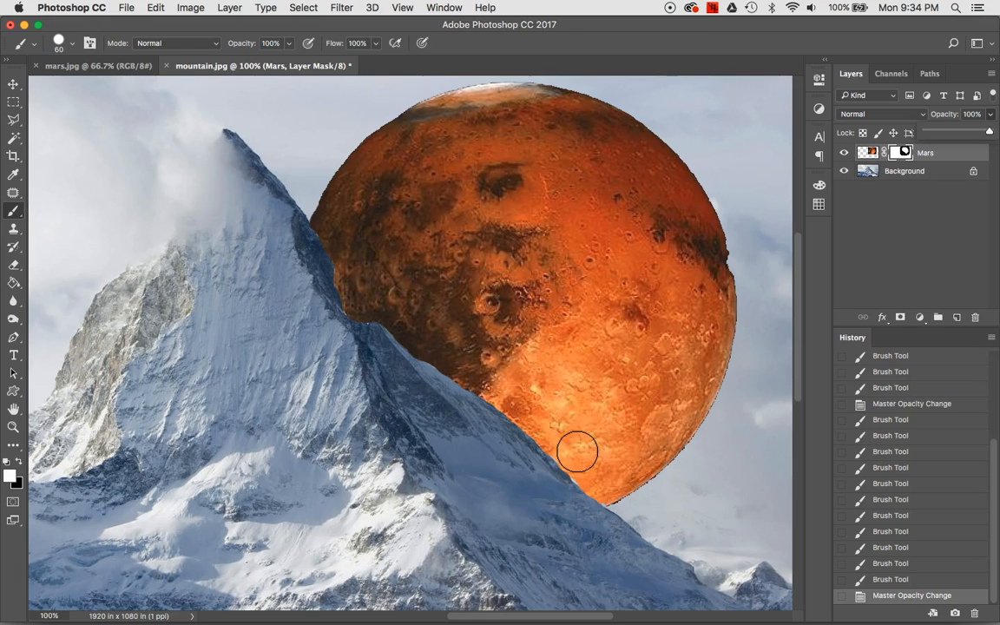
key(super+minus)
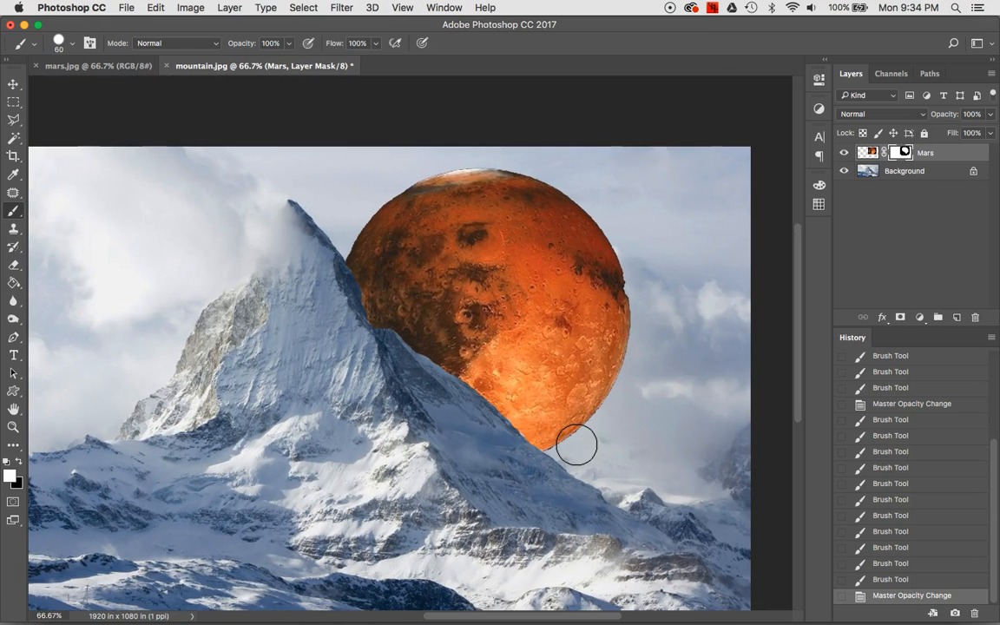
scroll(577, 445, down, 5)
scroll(577, 445, left, 3)
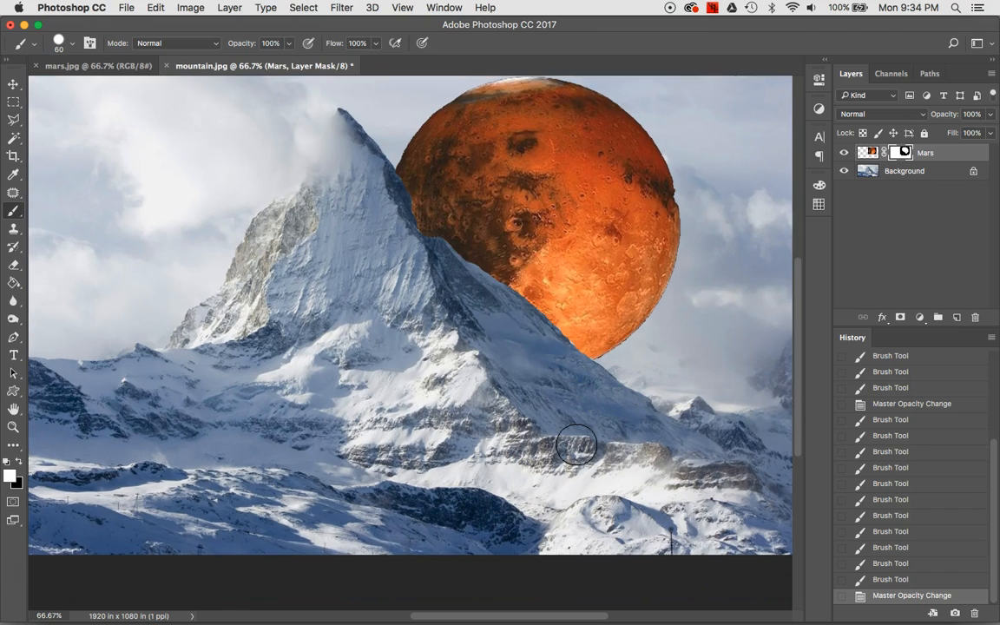
key(super+minus)
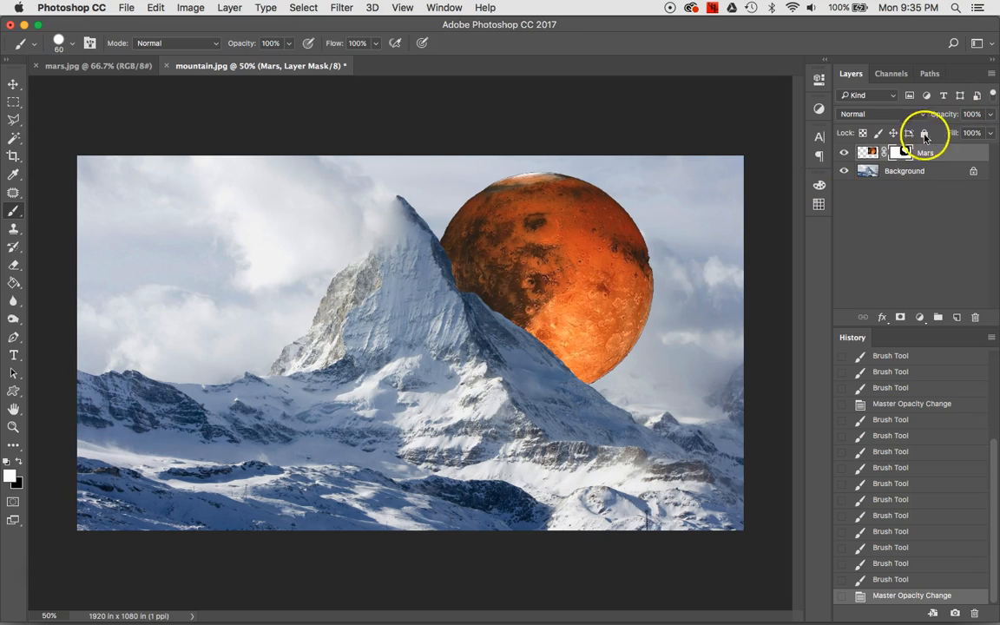
Target the Mars layer's image and move the planet slightly up and to the right, away from the mountain ridge.
click(864, 158)
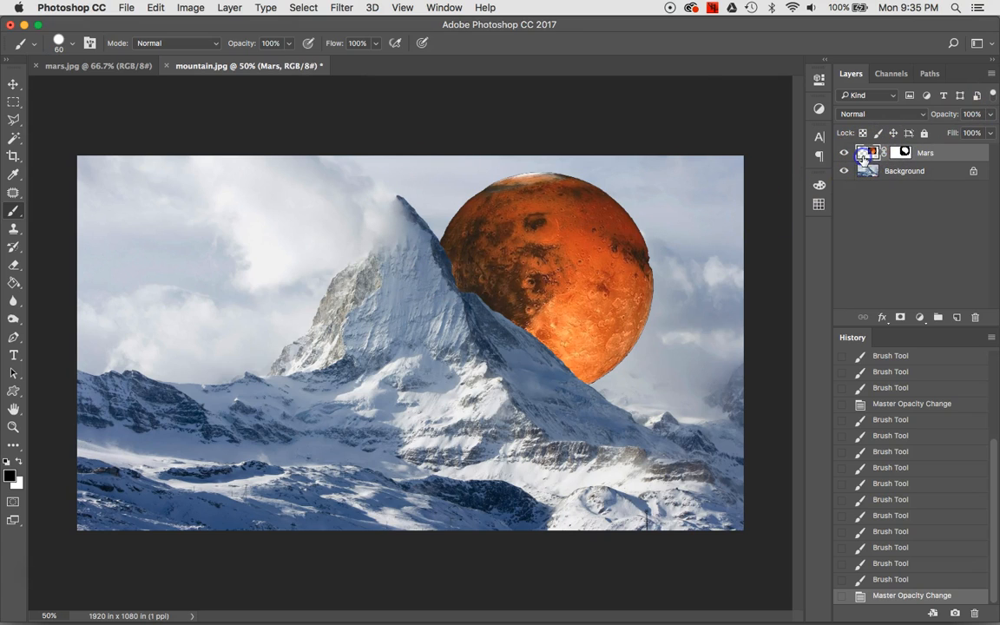
click(15, 86)
drag(496, 253, 521, 243)
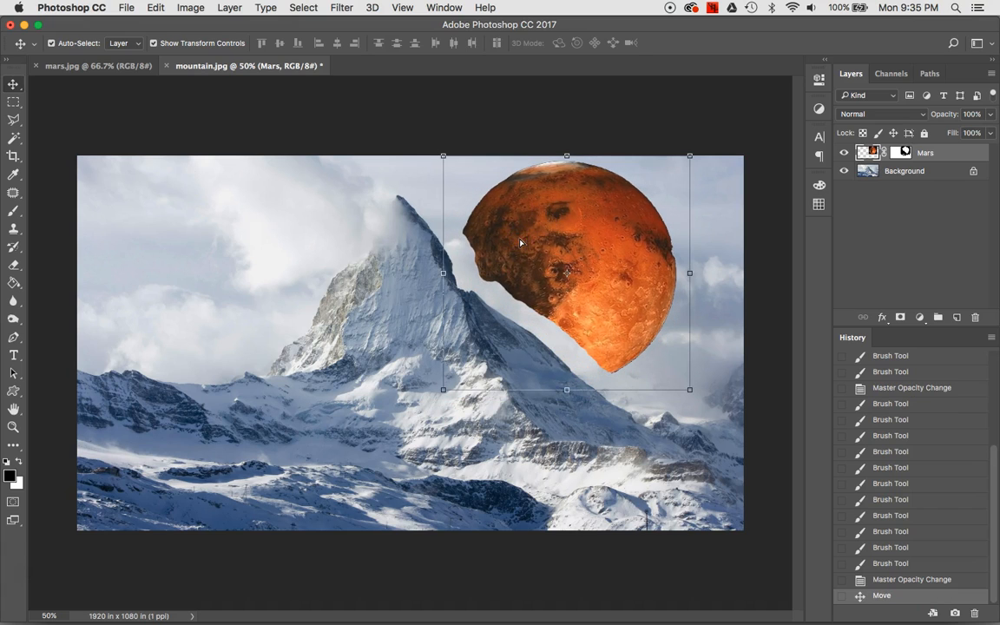
Target the Mars layer mask and brush white along the planet's lower-left side to extend it back to the ridge.
click(904, 152)
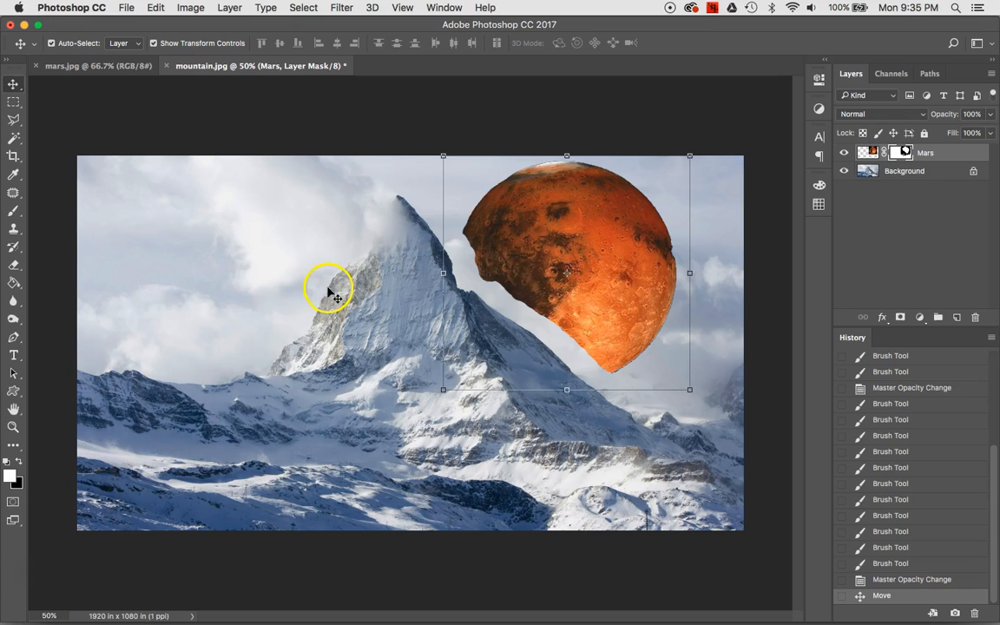
click(19, 462)
click(21, 460)
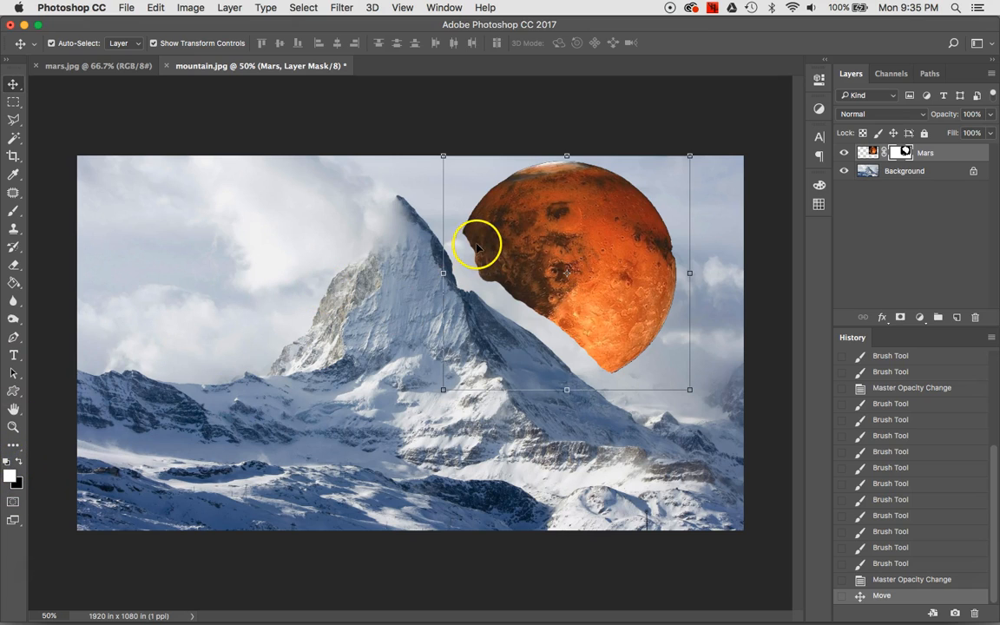
click(13, 211)
mouse_move(520, 236)
mouse_down()
mouse_move(475, 232)
mouse_move(480, 277)
mouse_move(519, 318)
mouse_move(589, 352)
mouse_move(601, 371)
mouse_up()
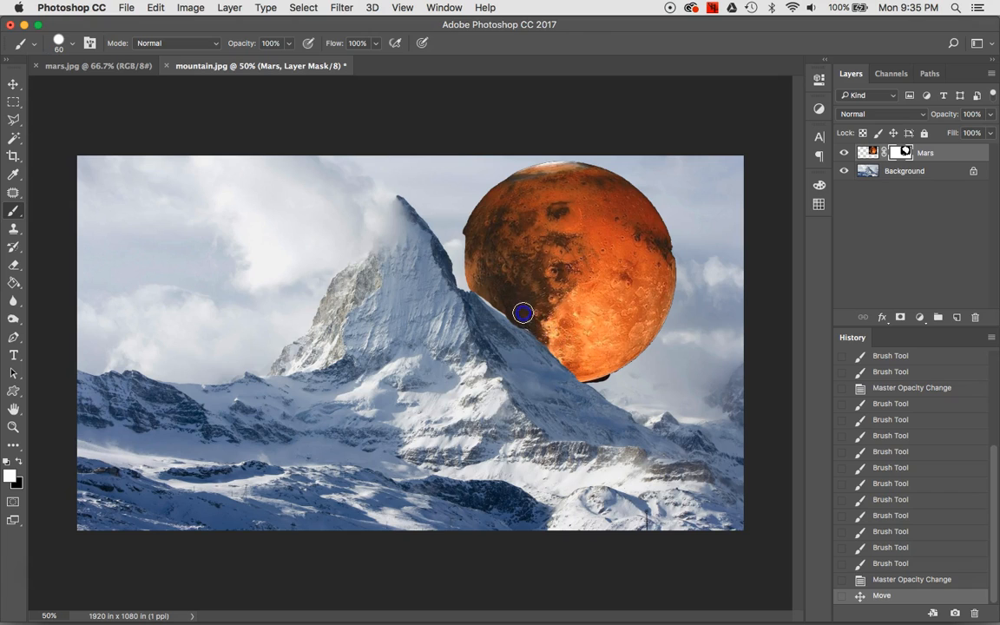
drag(467, 272, 467, 246)
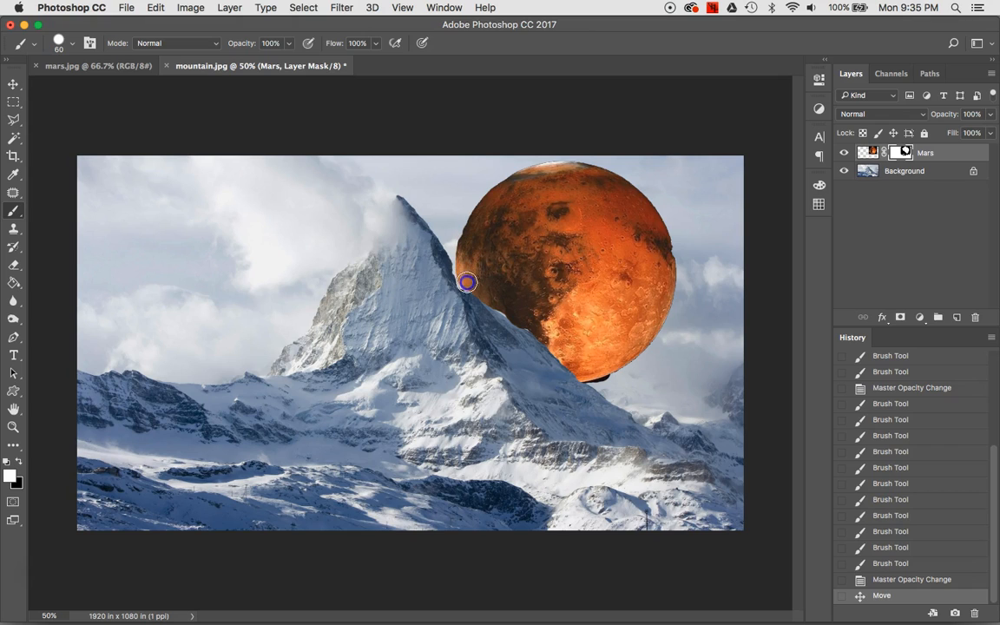
click(477, 229)
drag(477, 228, 610, 258)
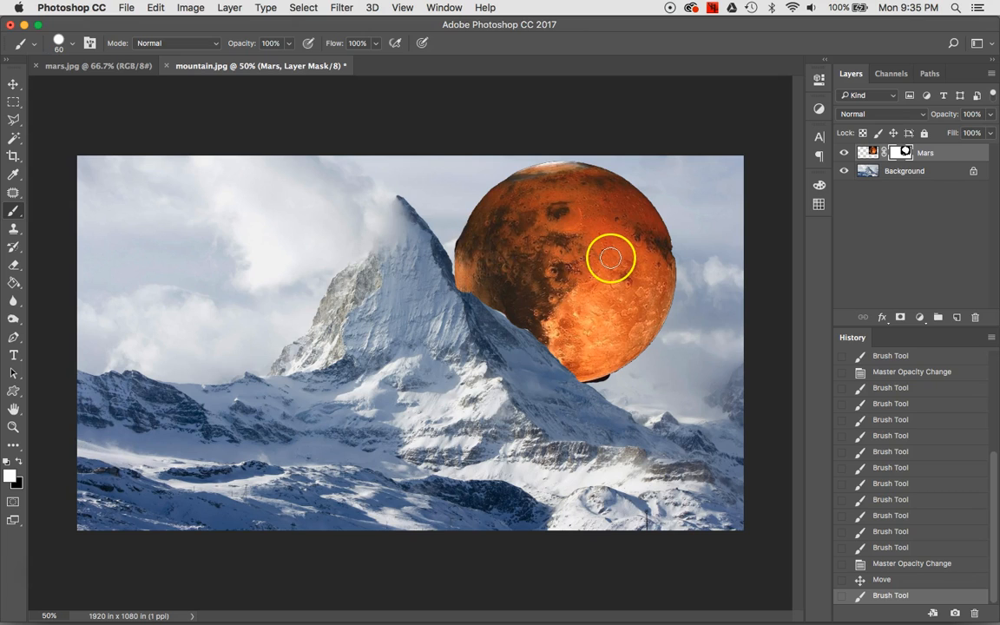
Paint black on the Mars mask to hide the black background remnant beneath the planet's bottom edge.
click(20, 461)
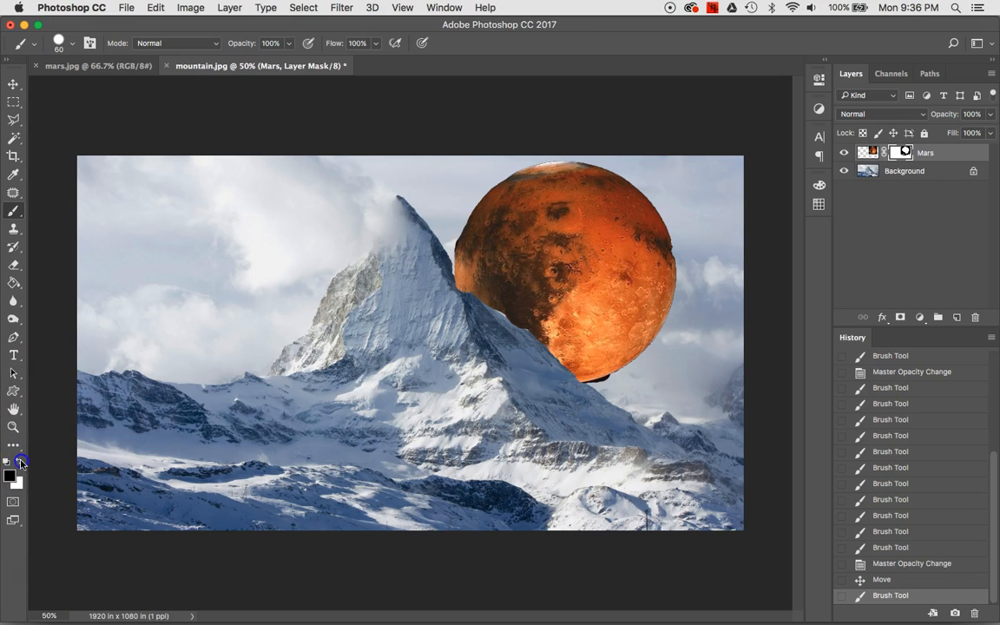
click(589, 394)
click(576, 392)
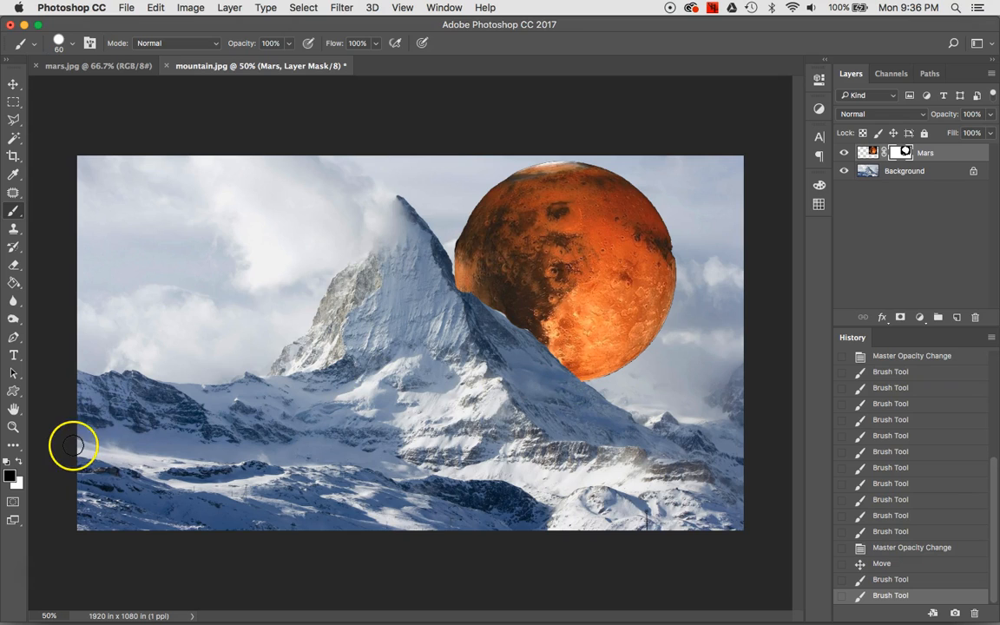
Brush white on the Mars mask along the middle of the slope to fill the last gap between planet and mountain.
click(23, 455)
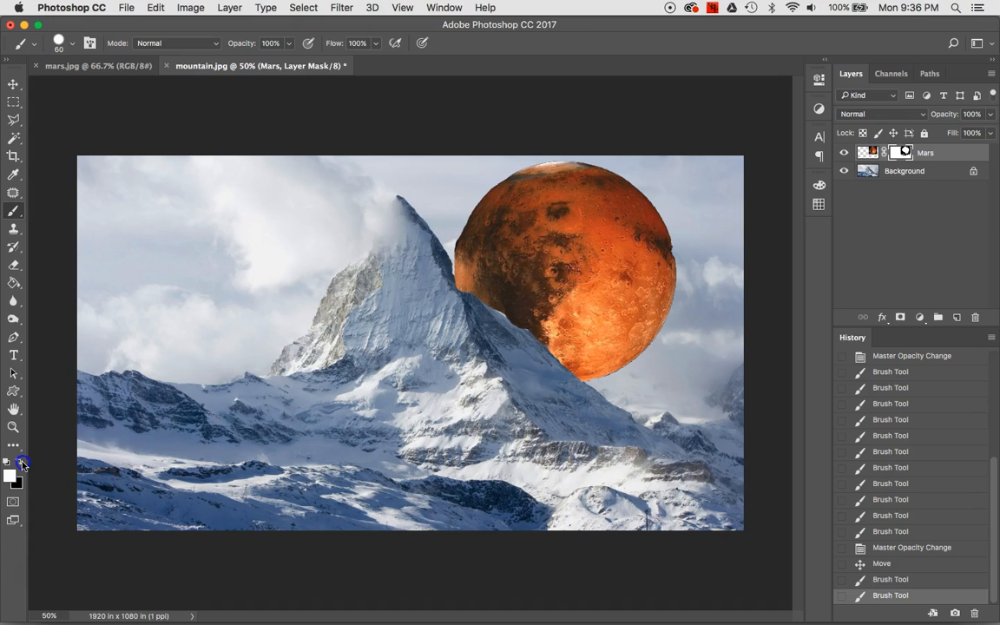
click(514, 310)
drag(535, 326, 562, 341)
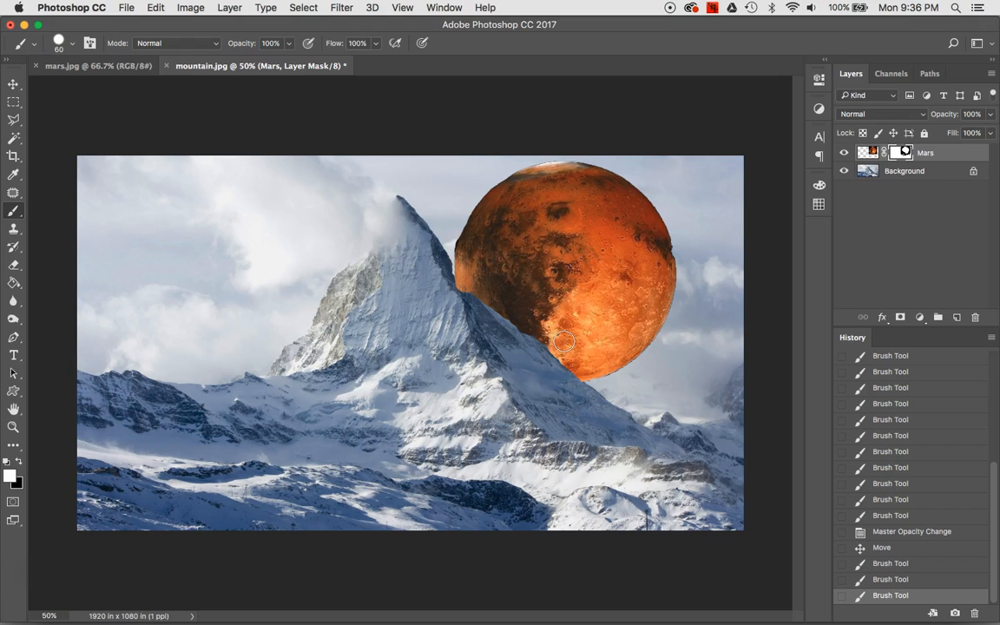